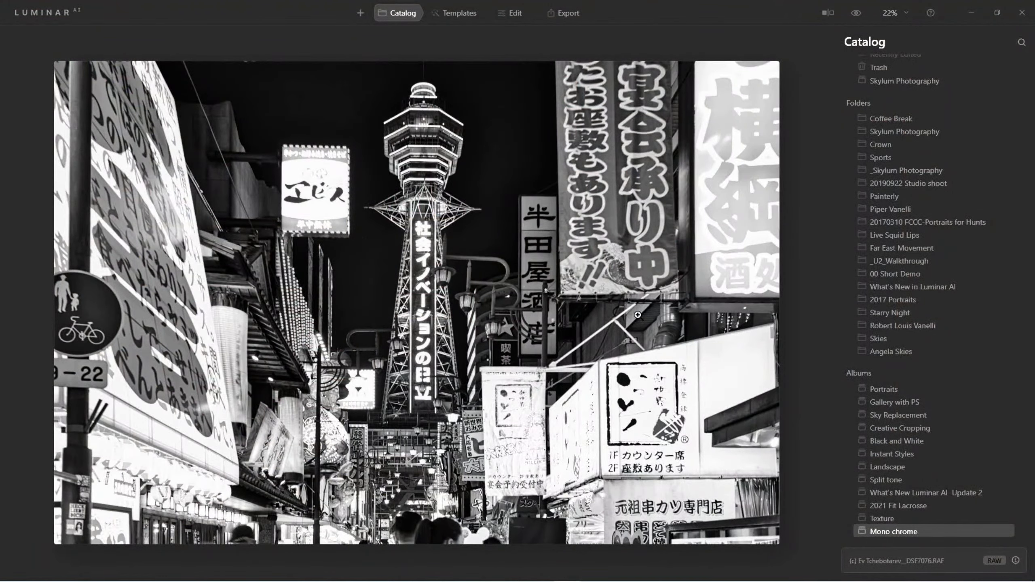
Compare the monochrome edit with its unedited version and revert the photo to Original Image in the edit history.
left_click(857, 13)
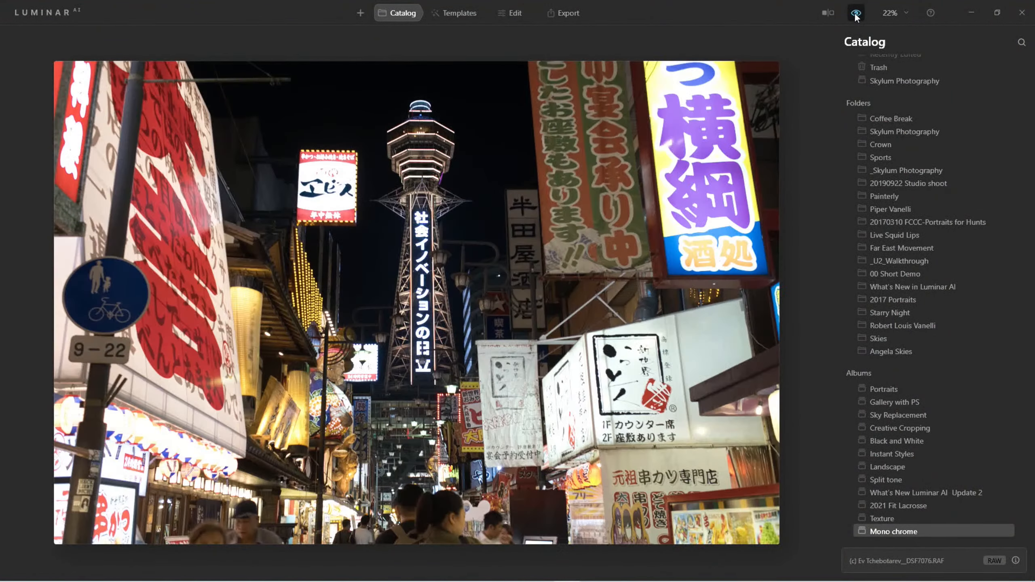
left_click(856, 14)
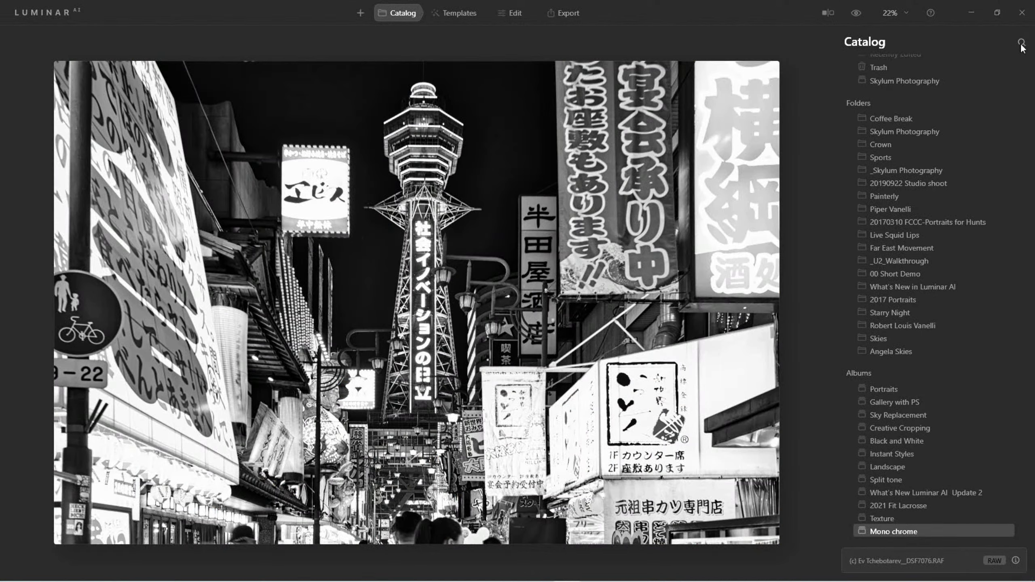
left_click(526, 17)
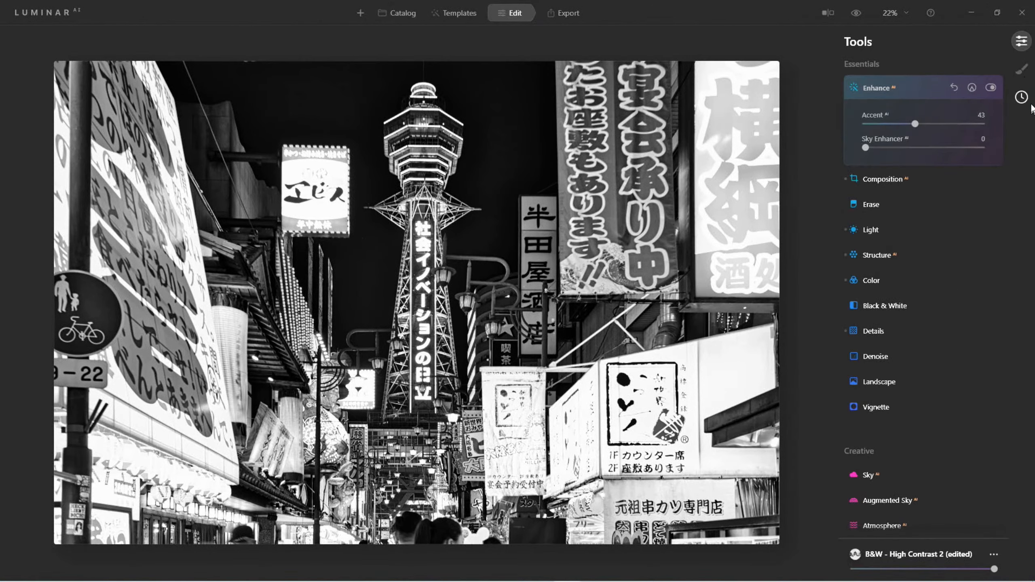
left_click(1021, 102)
scroll(922, 358, "down", 10)
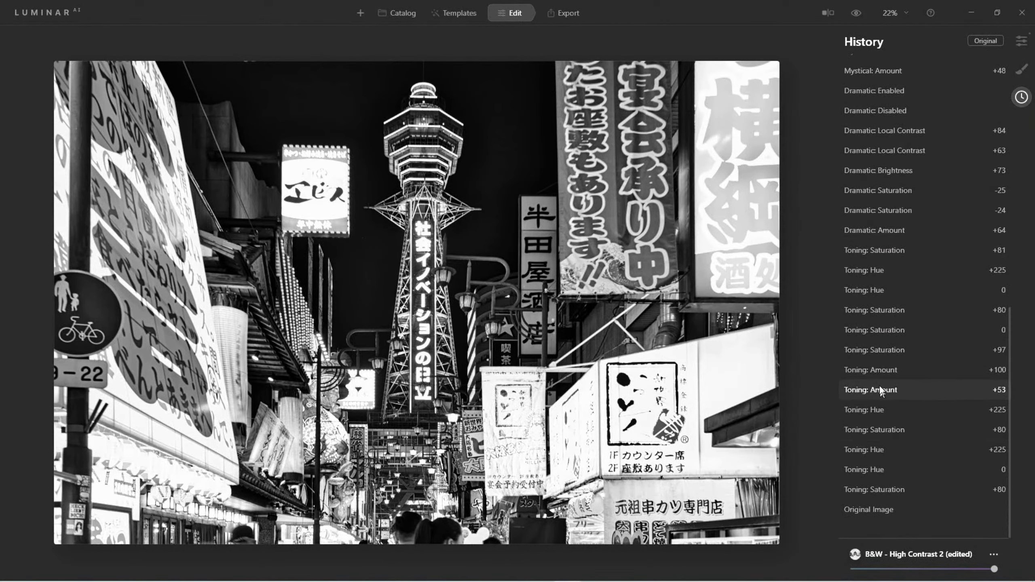
left_click(877, 335)
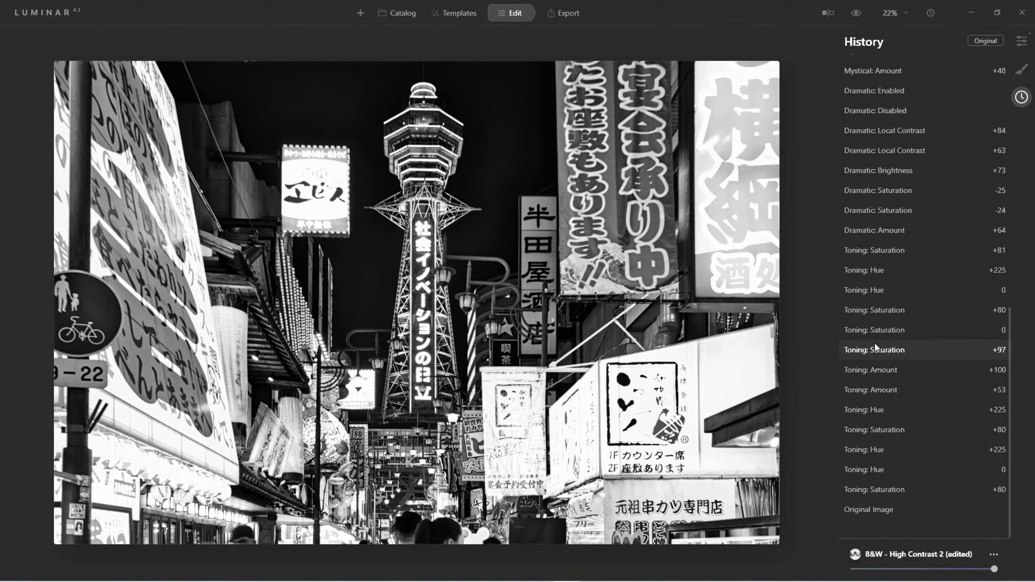
left_click(875, 508)
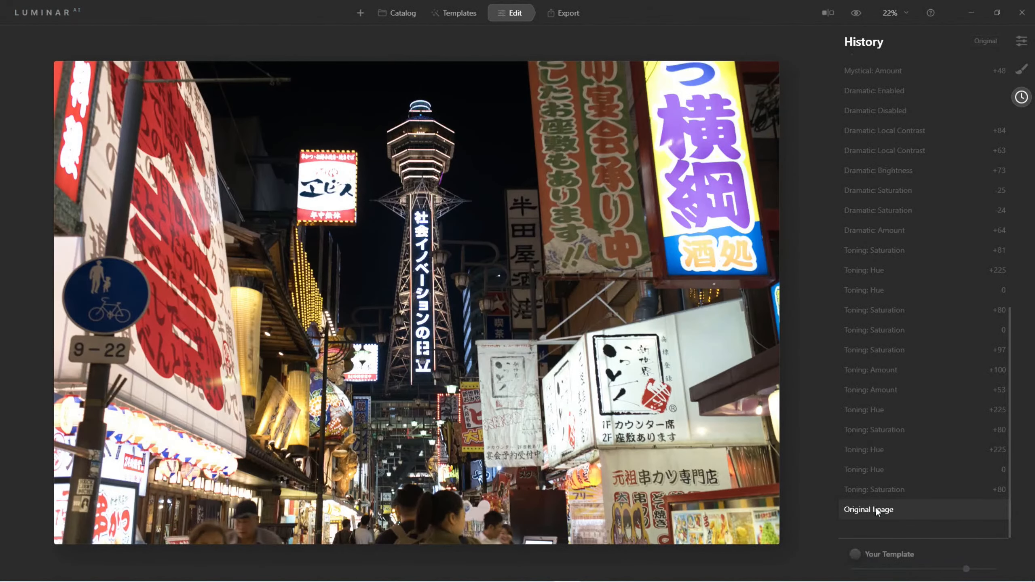
scroll(434, 236, "up", 1)
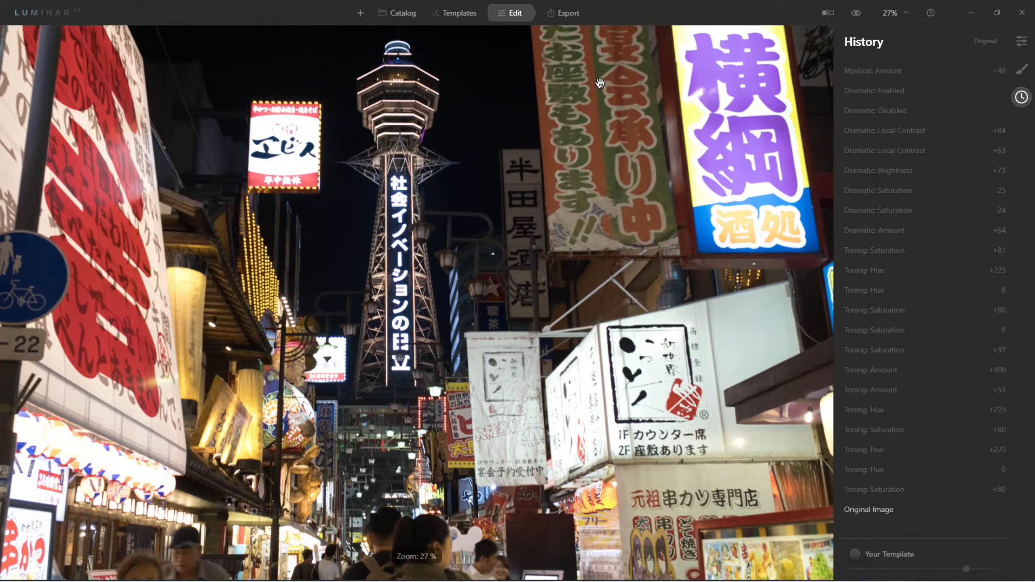
scroll(504, 216, "down", 1)
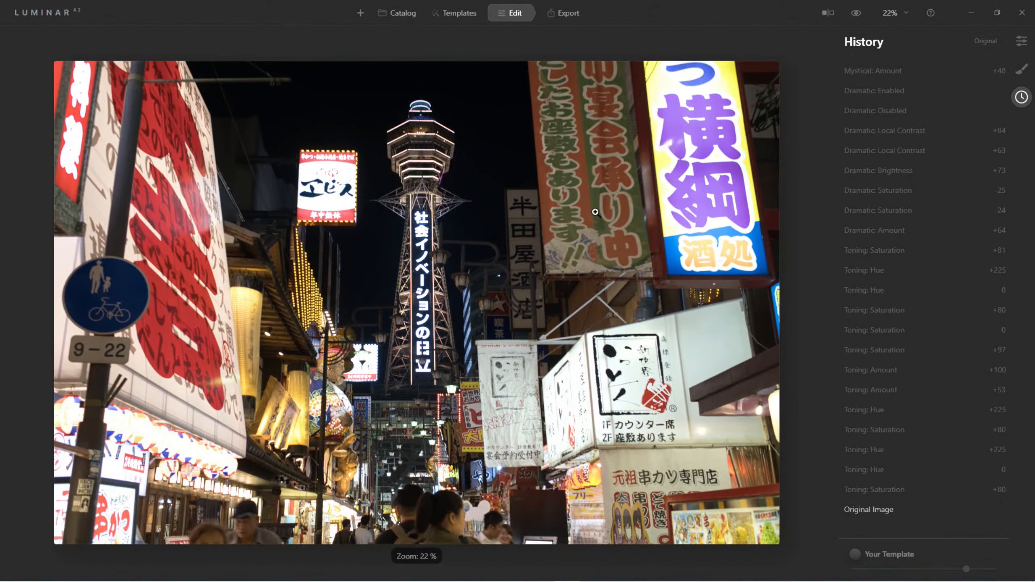
Align the photo's horizon and correct its perspective with Composition AI.
left_click(1022, 41)
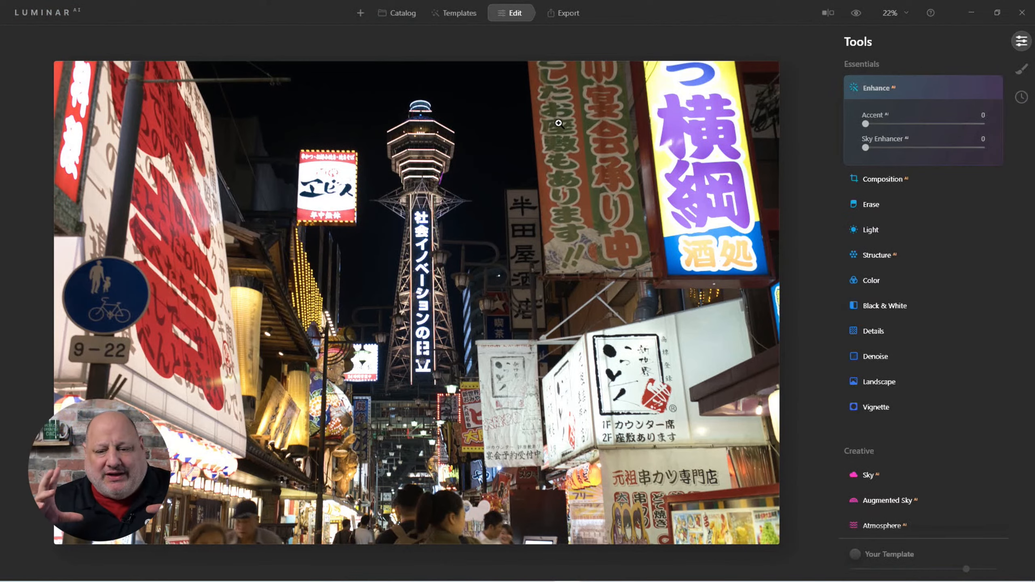
left_click(884, 179)
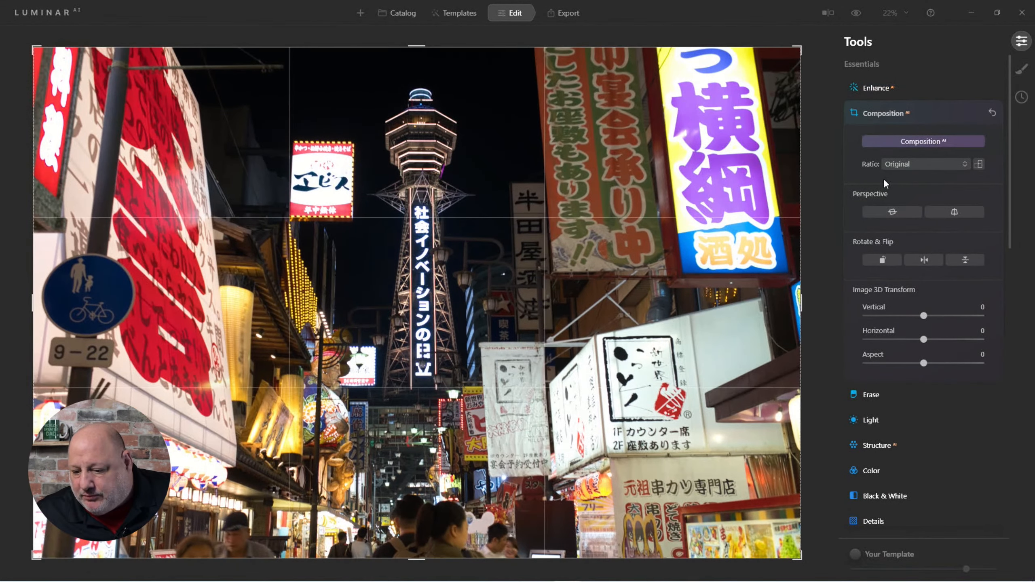
left_click(888, 210)
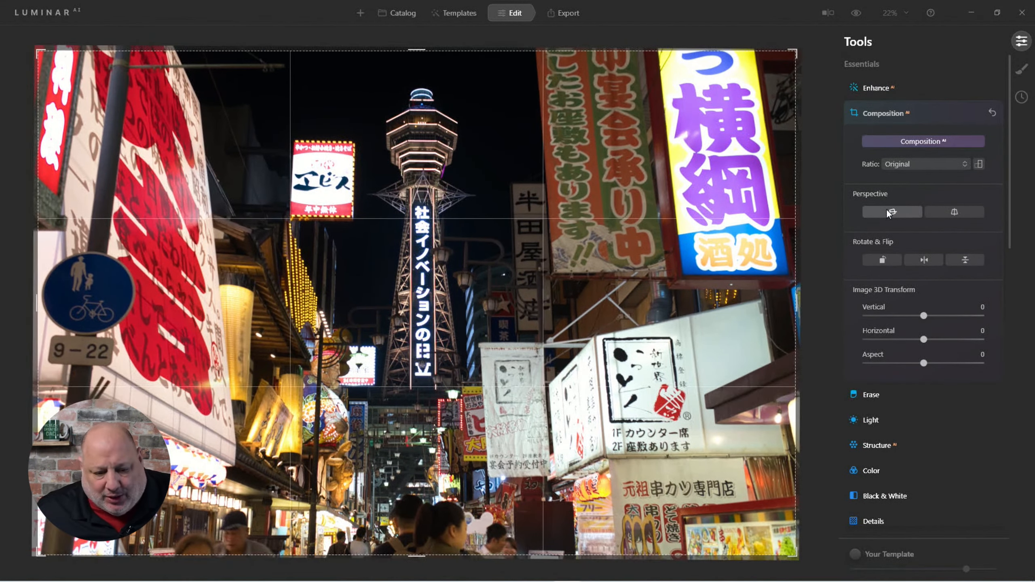
left_click(964, 214)
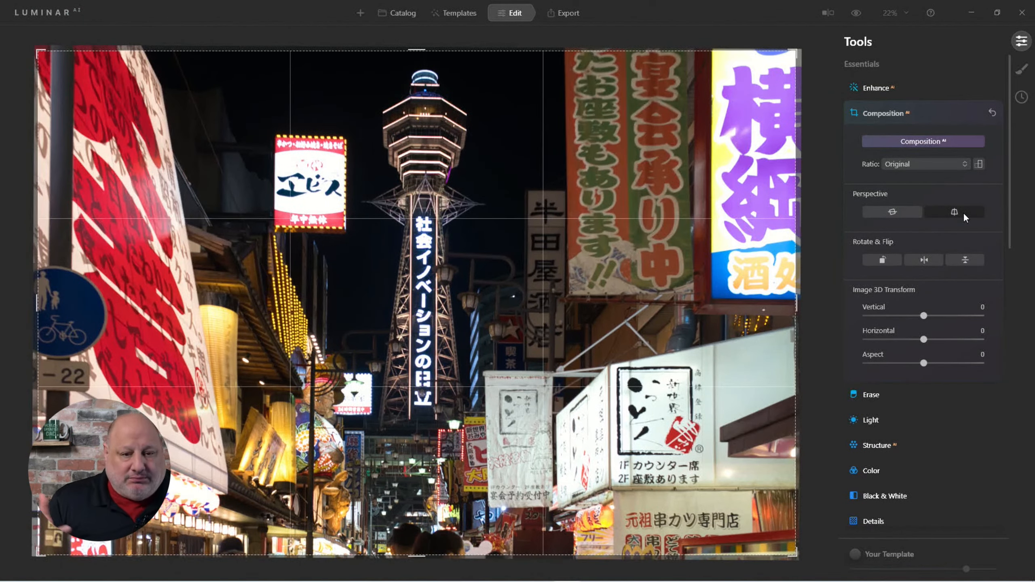
Find the Monochrome Vision collection among the templates suggested for this photo and open it.
left_click(455, 13)
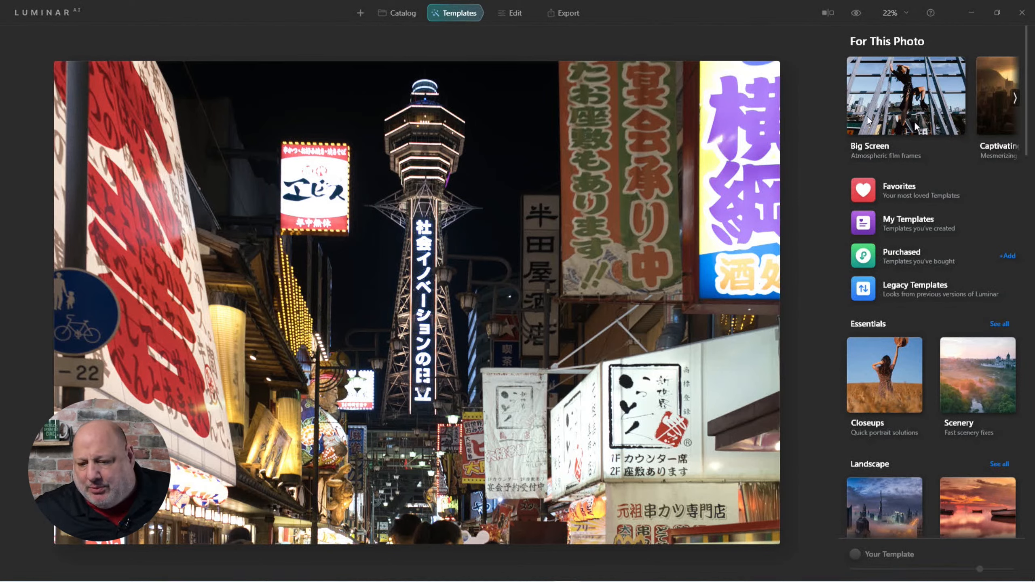
left_click(1017, 102)
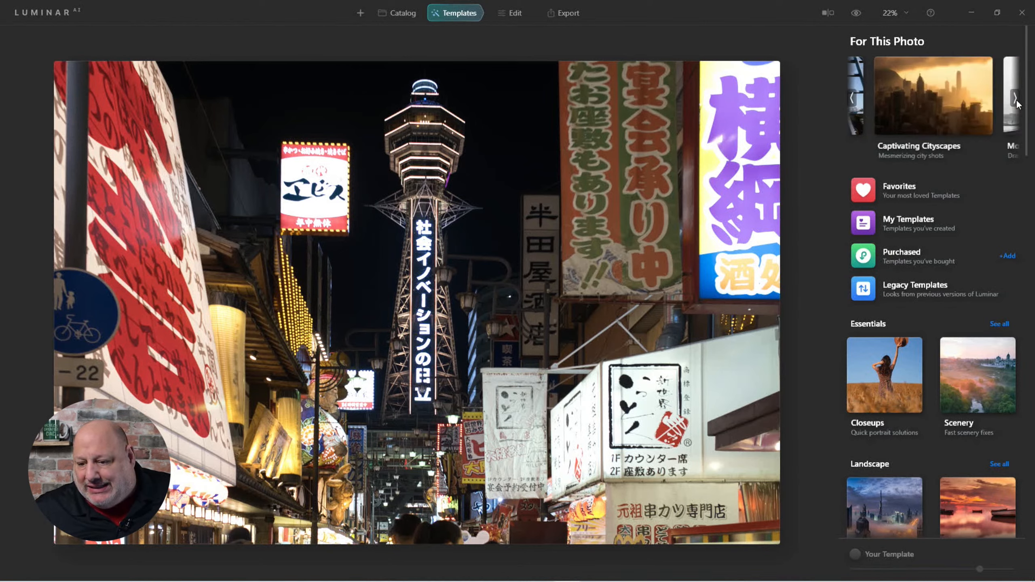
left_click(1016, 100)
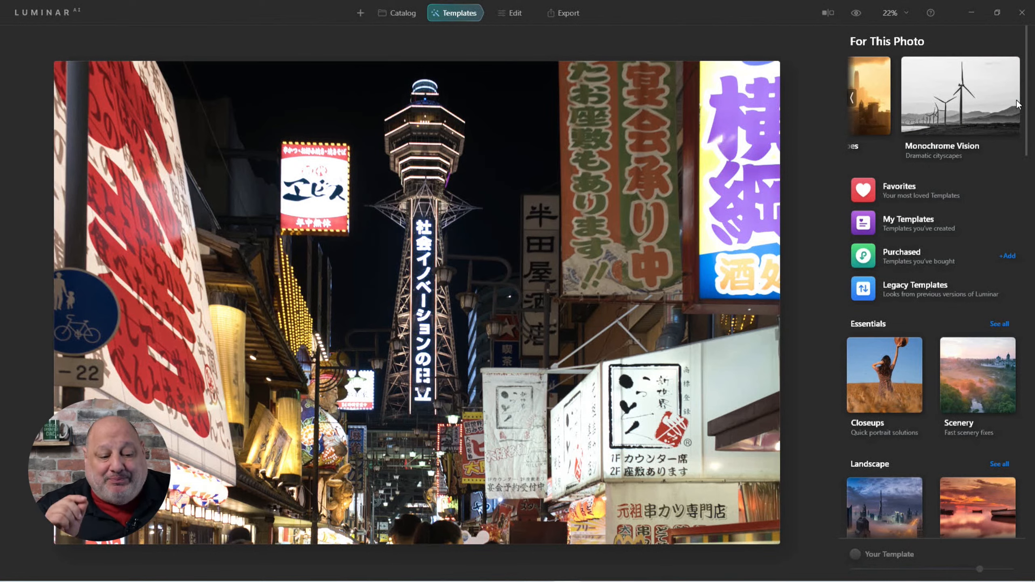
left_click(957, 105)
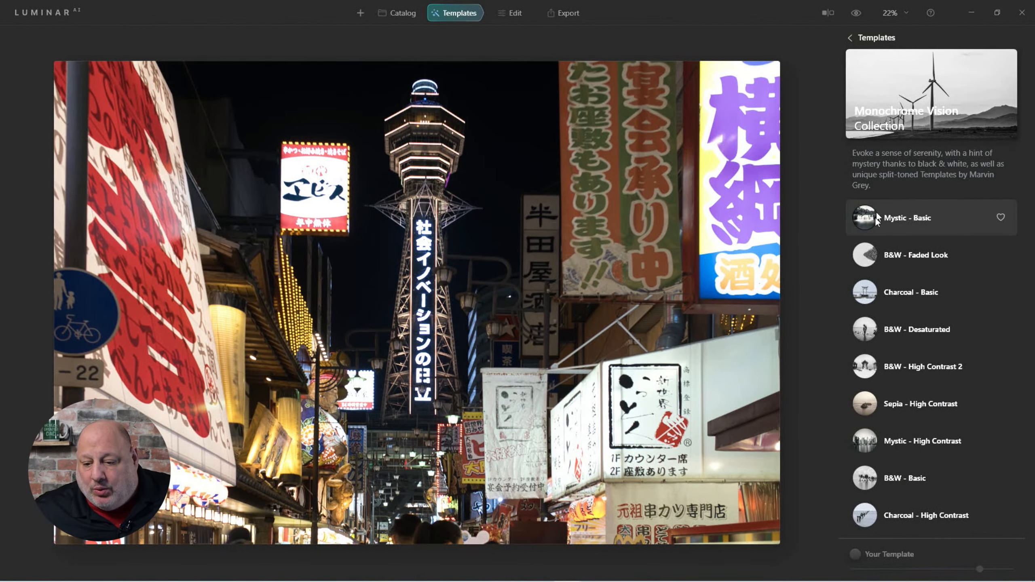
Try the Mystic - Basic and B&W - Faded Look templates on the photo.
left_click(863, 223)
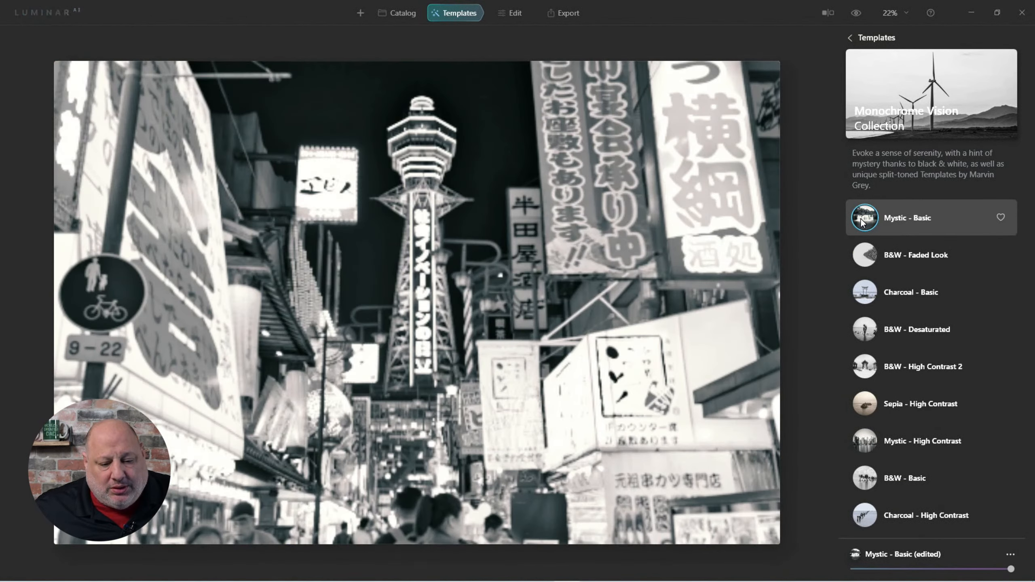
left_click(866, 261)
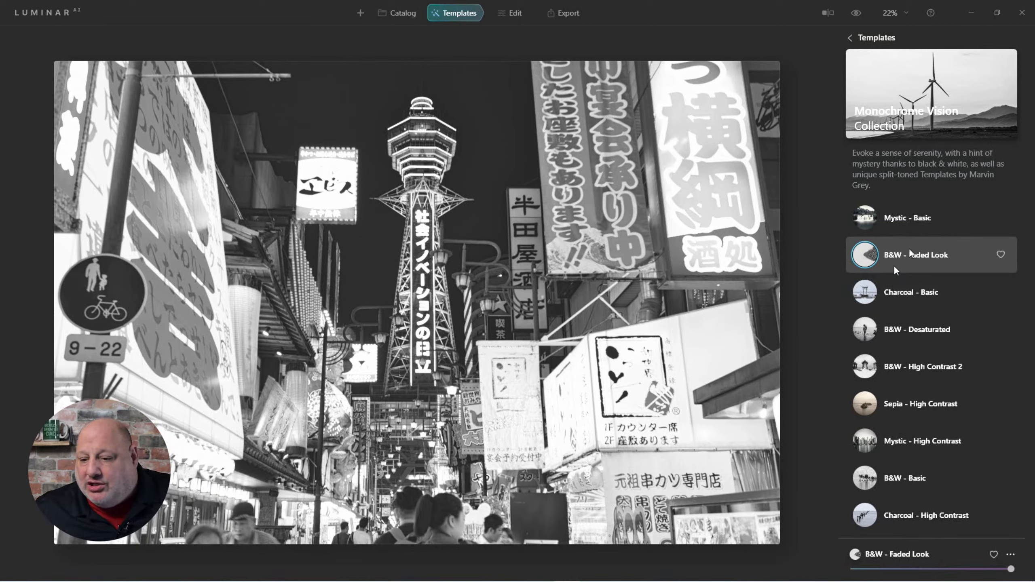
Discard the applied template and composition changes by returning to Original Image in the edit history.
left_click(505, 13)
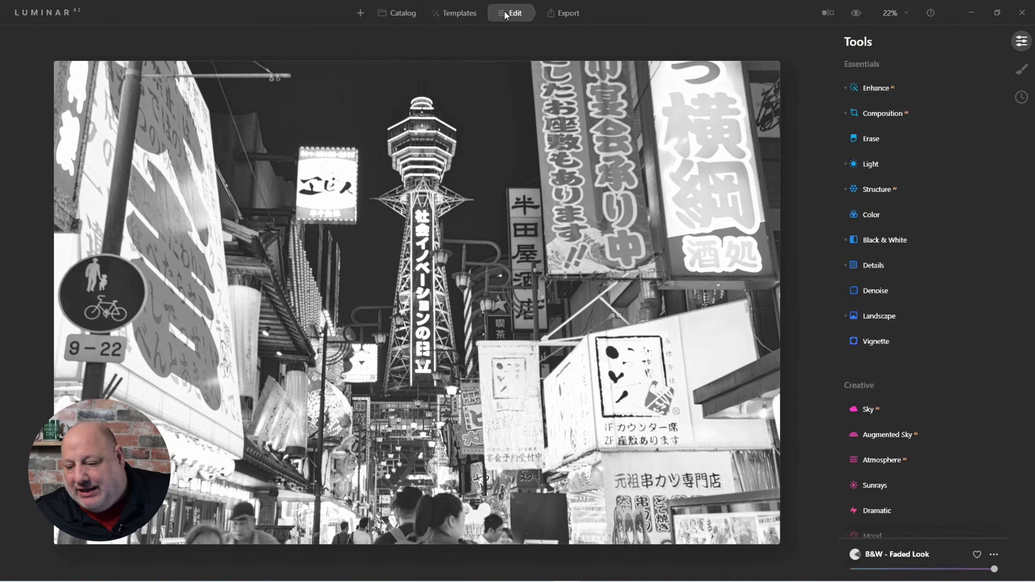
left_click(1022, 97)
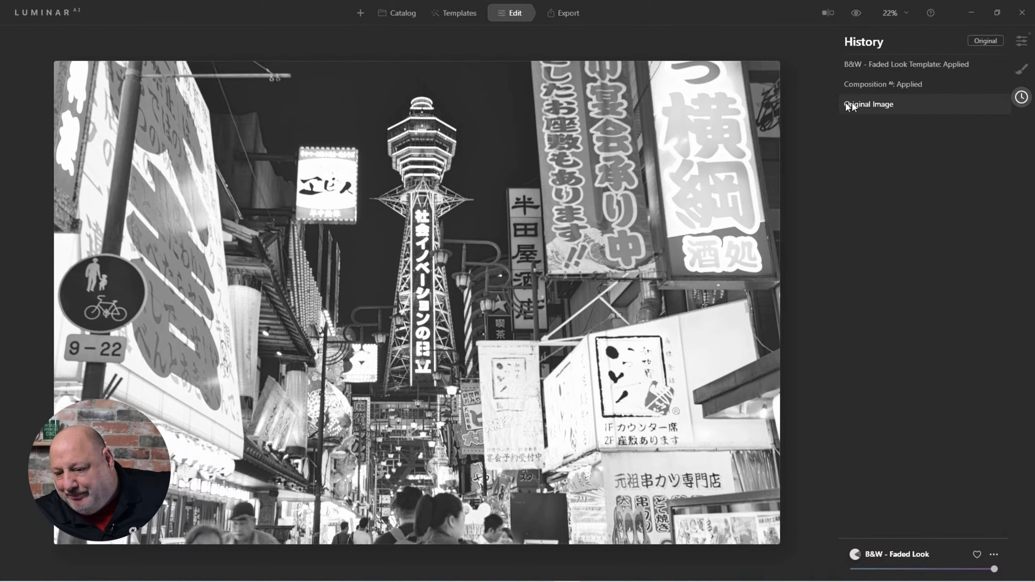
left_click(846, 103)
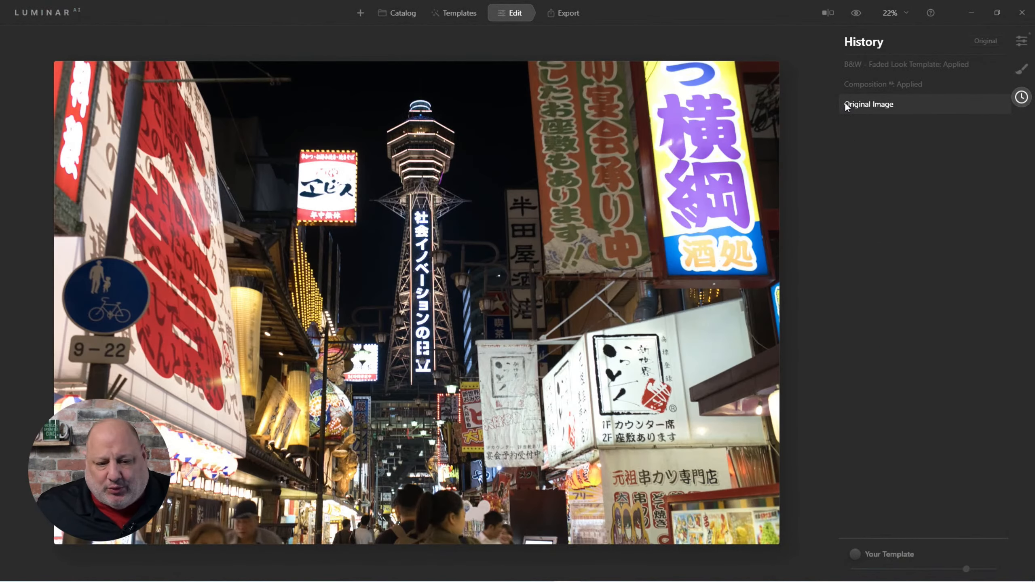
Apply the Charcoal - Basic template from the Monochrome Vision collection and mark it as a favorite.
left_click(453, 13)
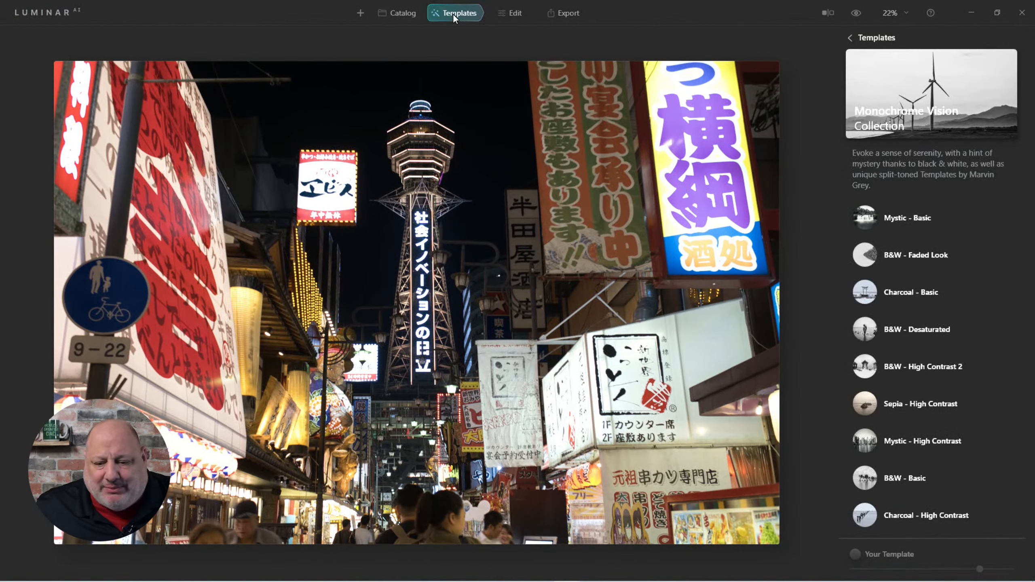
left_click(863, 294)
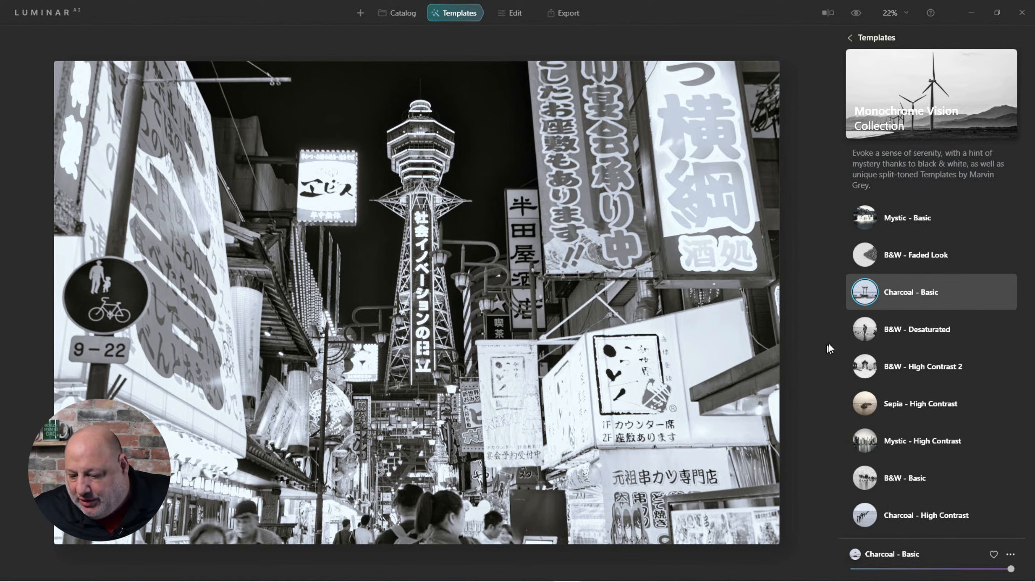
left_click(1001, 291)
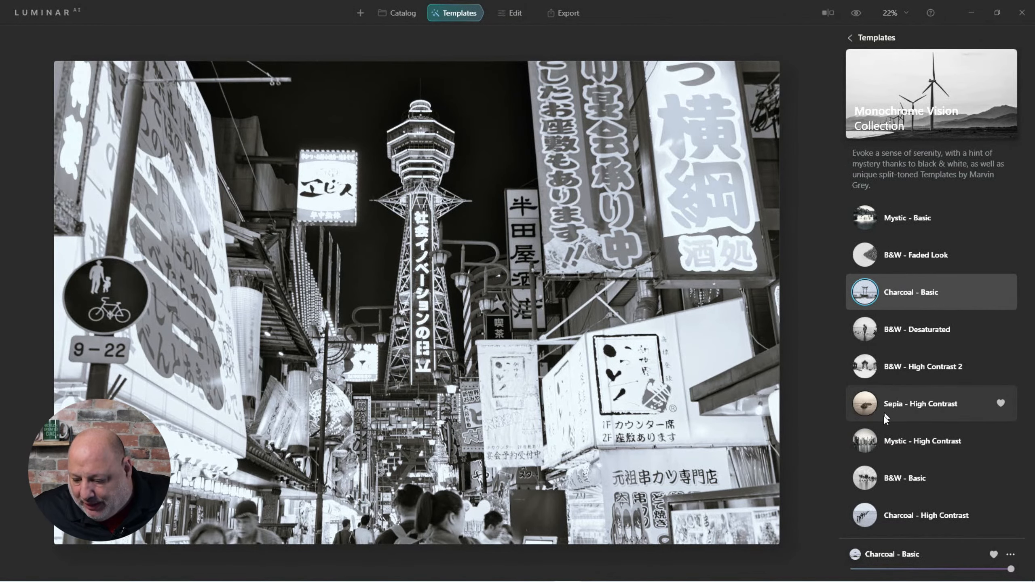
Mark the Mystic - High Contrast template as a favorite and apply it to the photo after trying Charcoal - High Contrast.
left_click(874, 445)
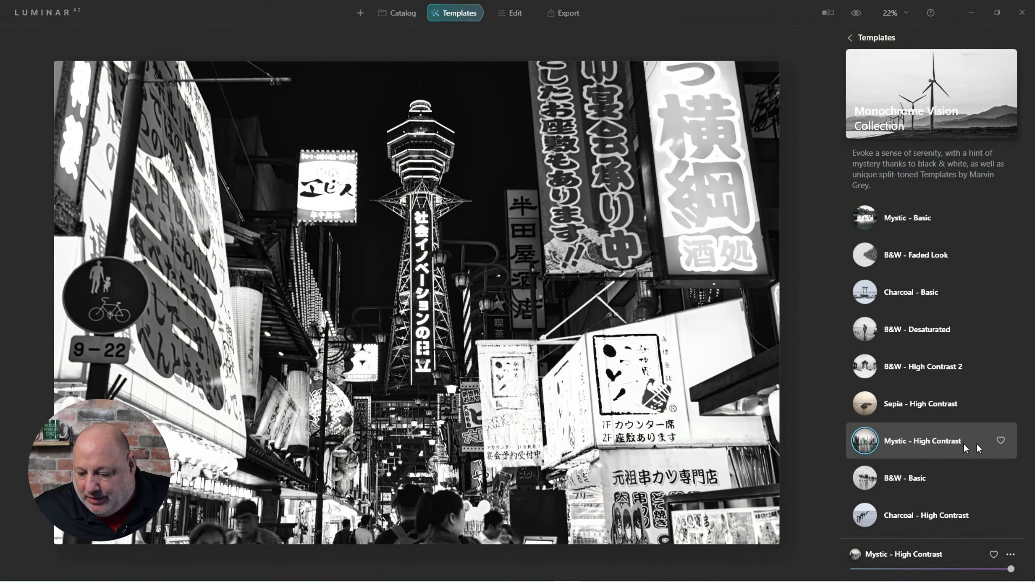
left_click(1001, 440)
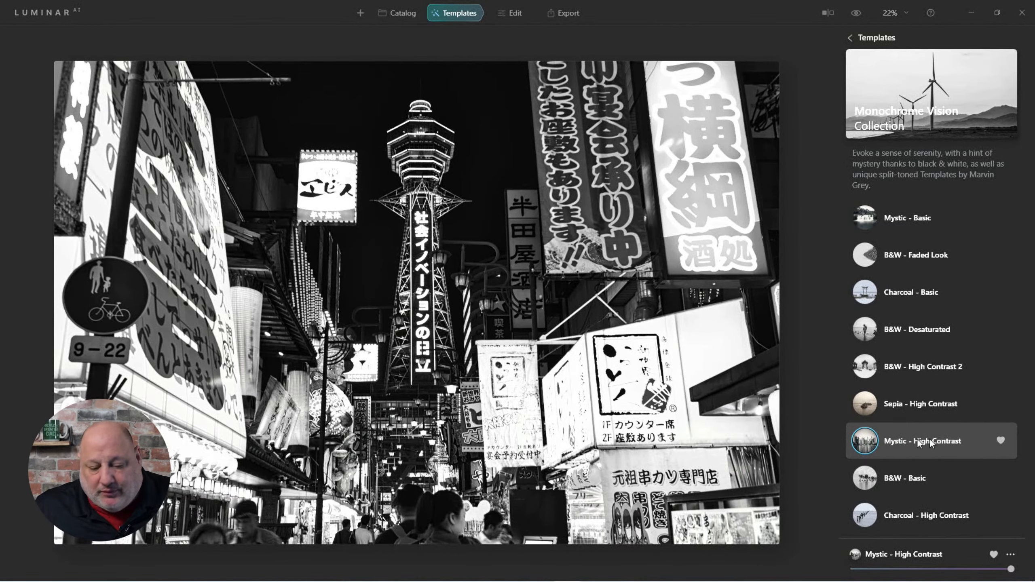
left_click(864, 518)
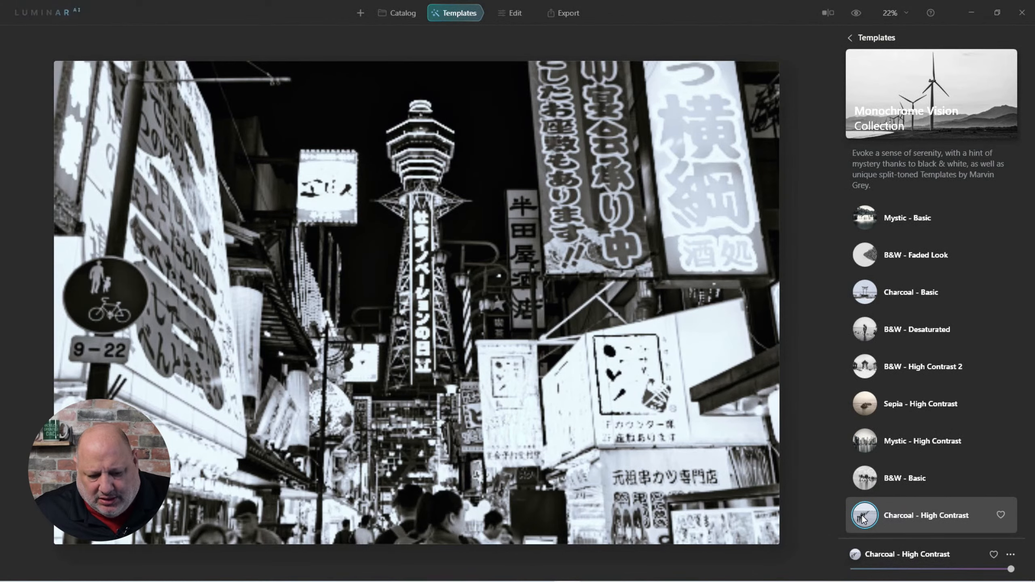
left_click(865, 442)
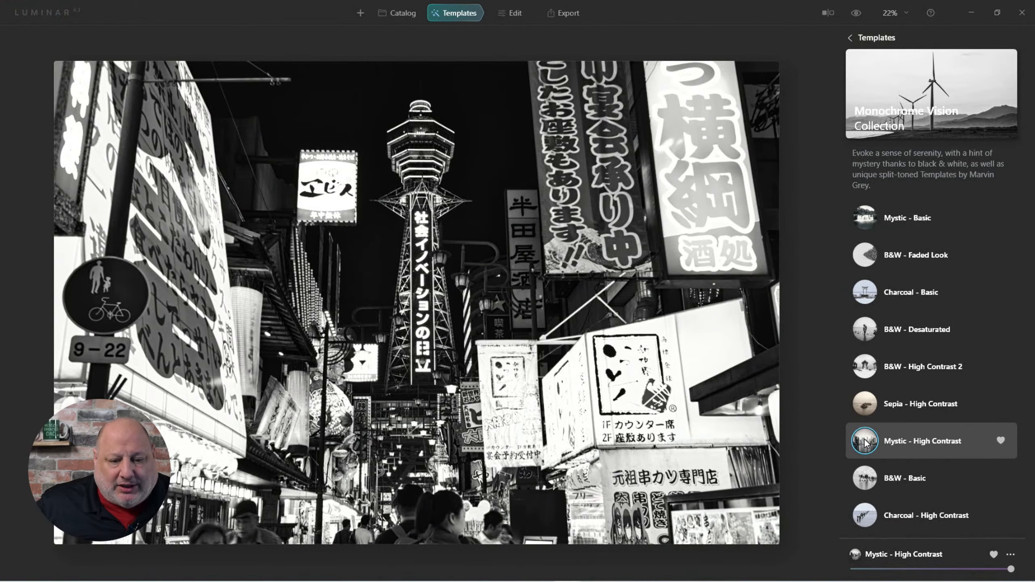
Tint the photo's highlights blue with the Toning tool, using saturation 77 and hue 219.
left_click(515, 13)
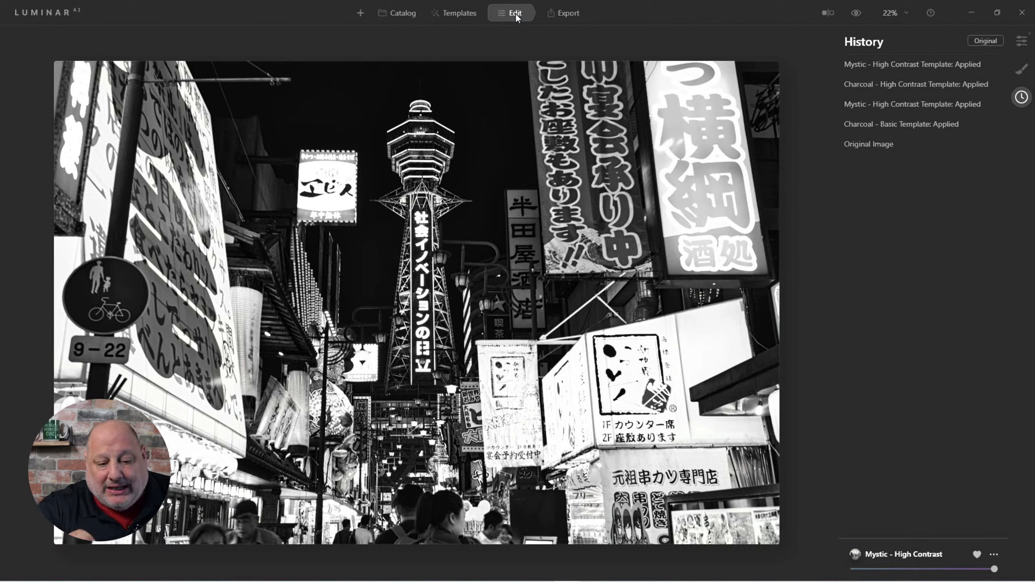
left_click(1020, 43)
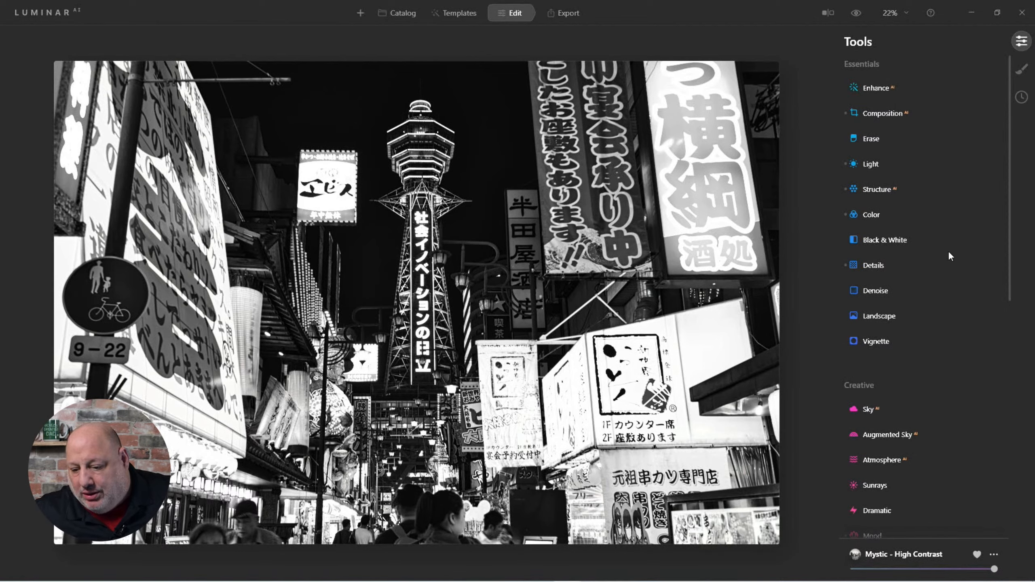
scroll(944, 297, "down", 5)
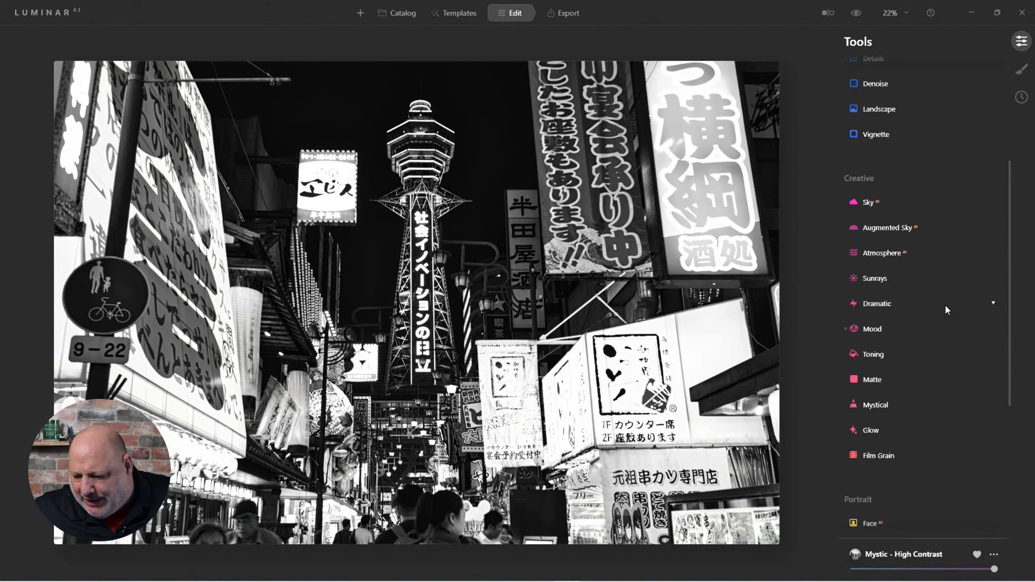
left_click(870, 355)
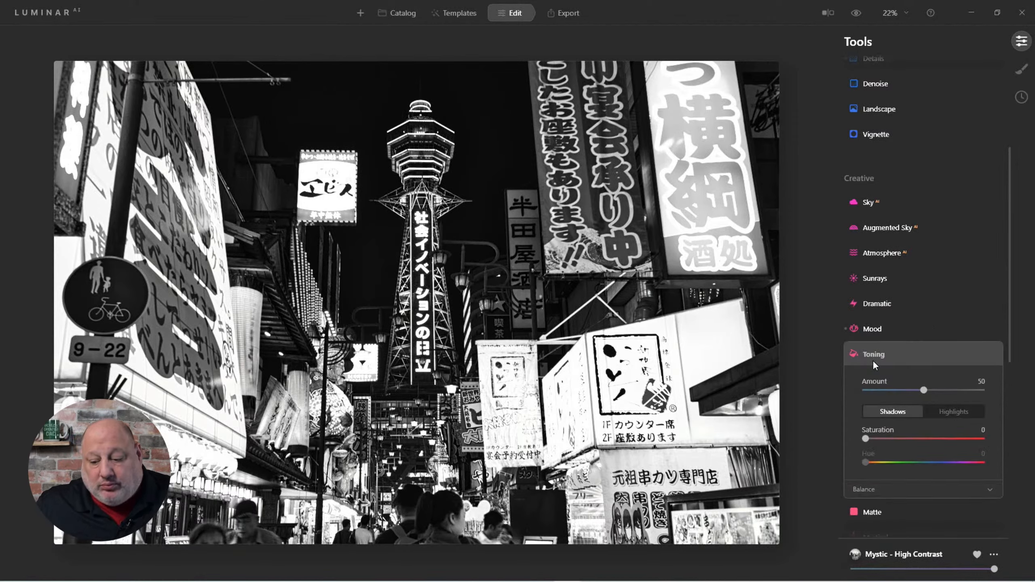
left_click(945, 412)
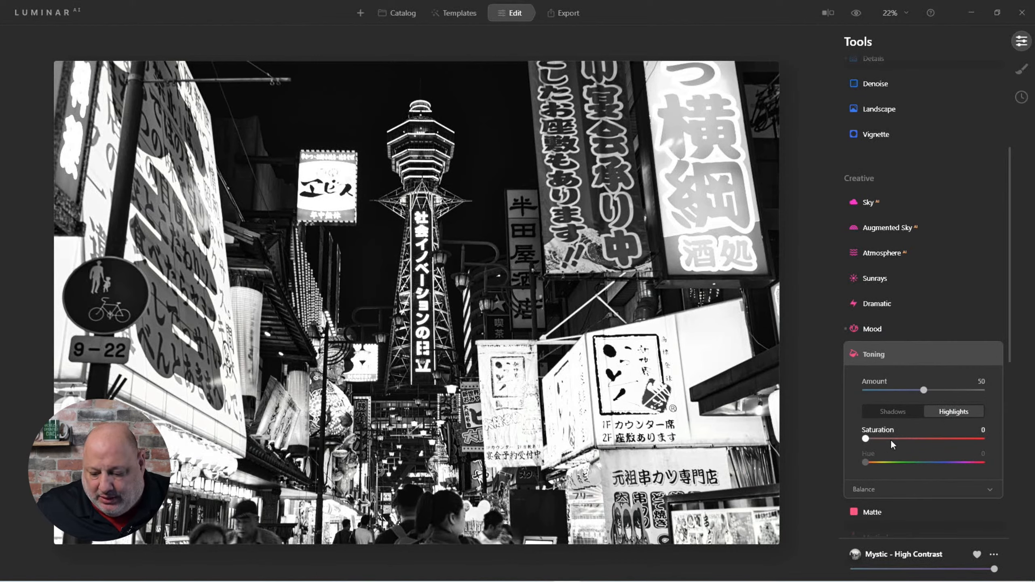
left_click_drag(891, 441, 953, 440)
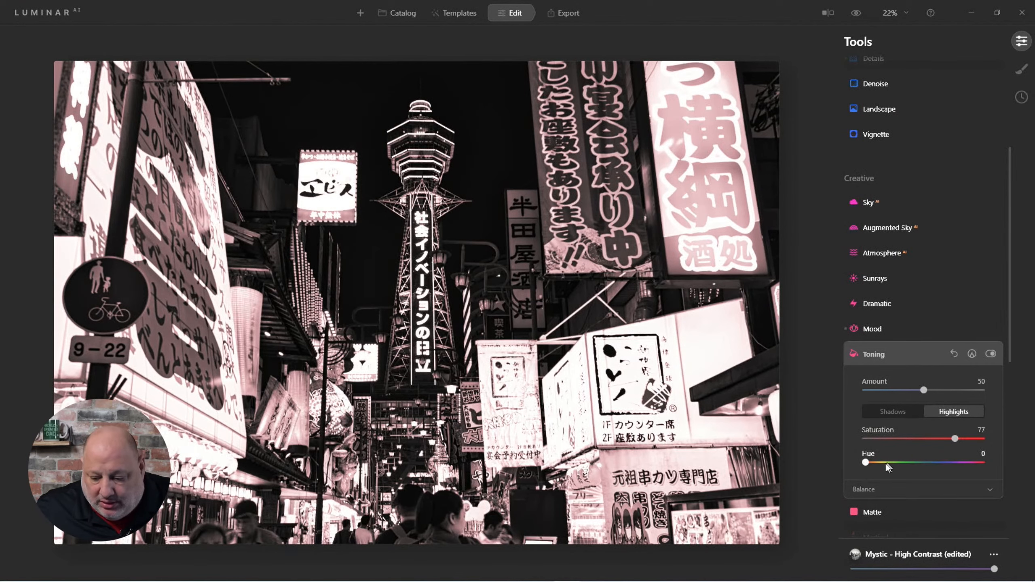
left_click_drag(866, 462, 938, 467)
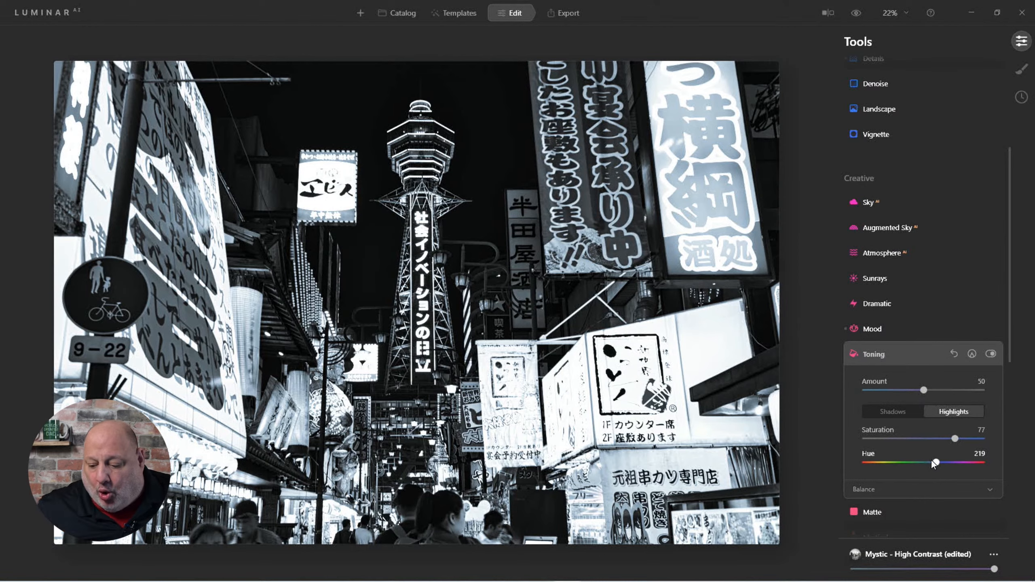
Set the saturation of the highlights toning to 80.
left_click(982, 430)
key("BackSpace")
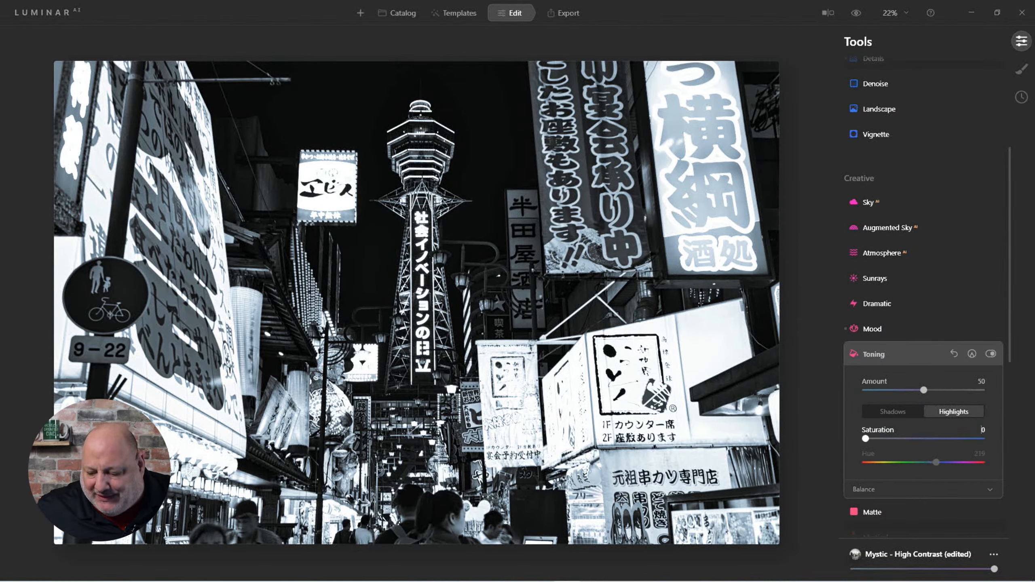
type("0")
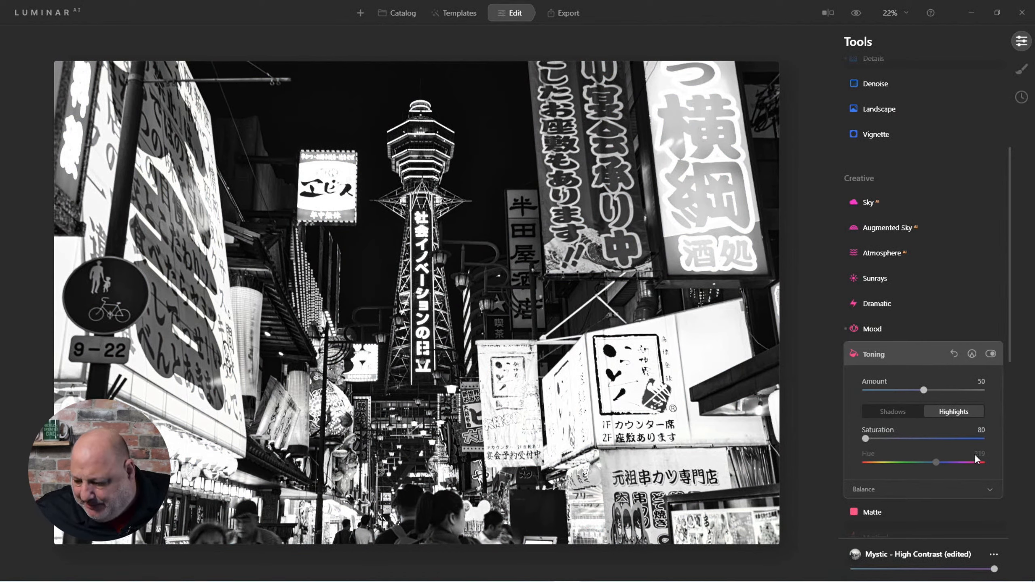
key("Return")
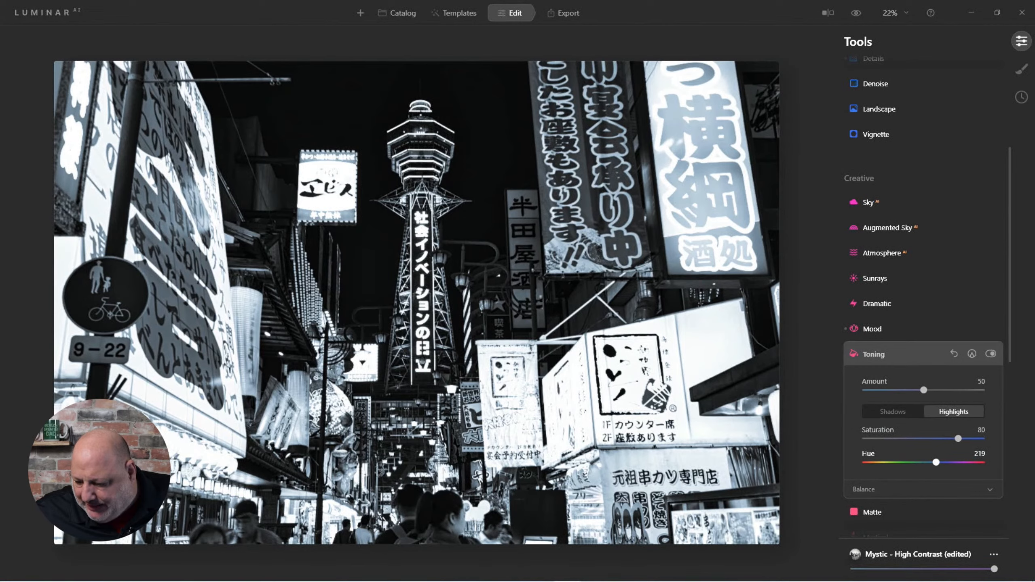
Set the hue of the highlights toning to 220.
left_click(982, 453)
type("0")
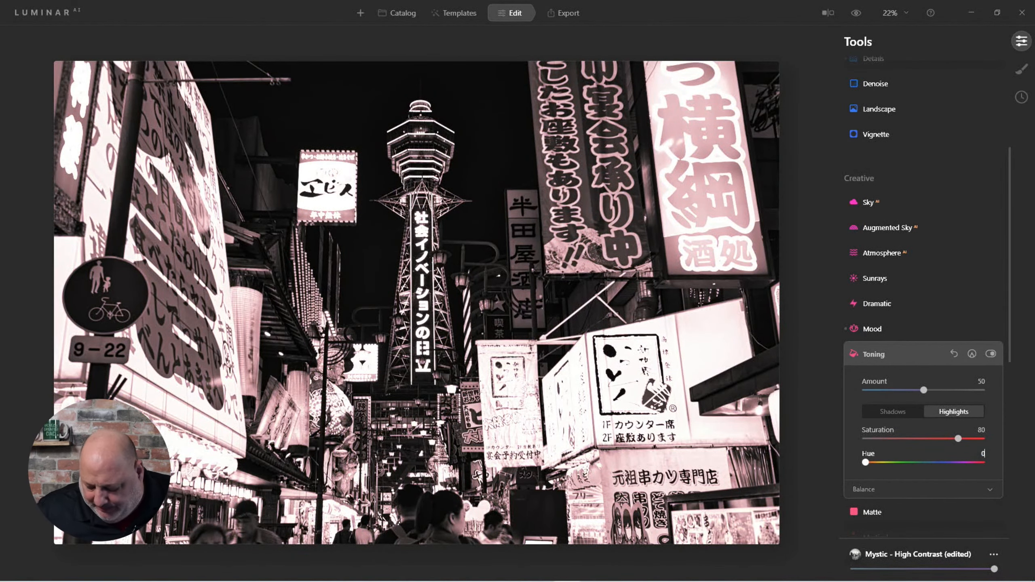
type("220")
key("BackSpace")
key("BackSpace")
key("BackSpace")
key("BackSpace")
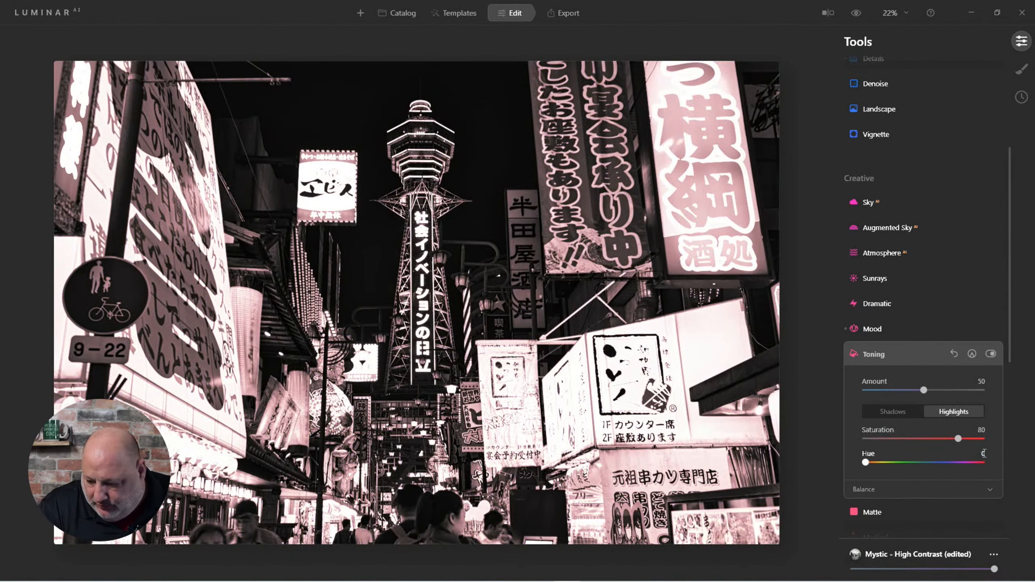
type("22")
key("Return")
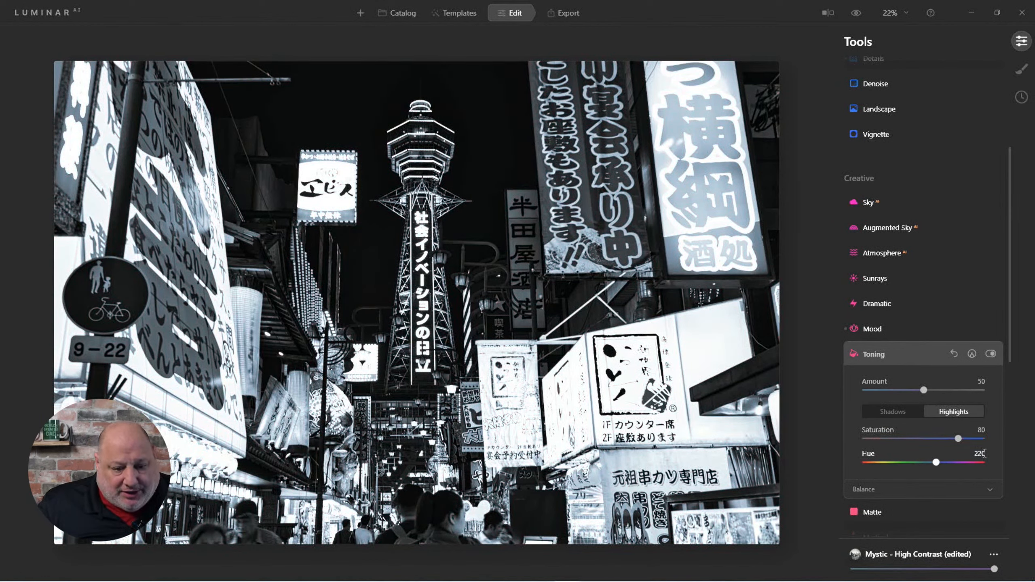
Tint the photo's shadows blue with the Toning tool, using saturation 59 and hue 229.
left_click(897, 412)
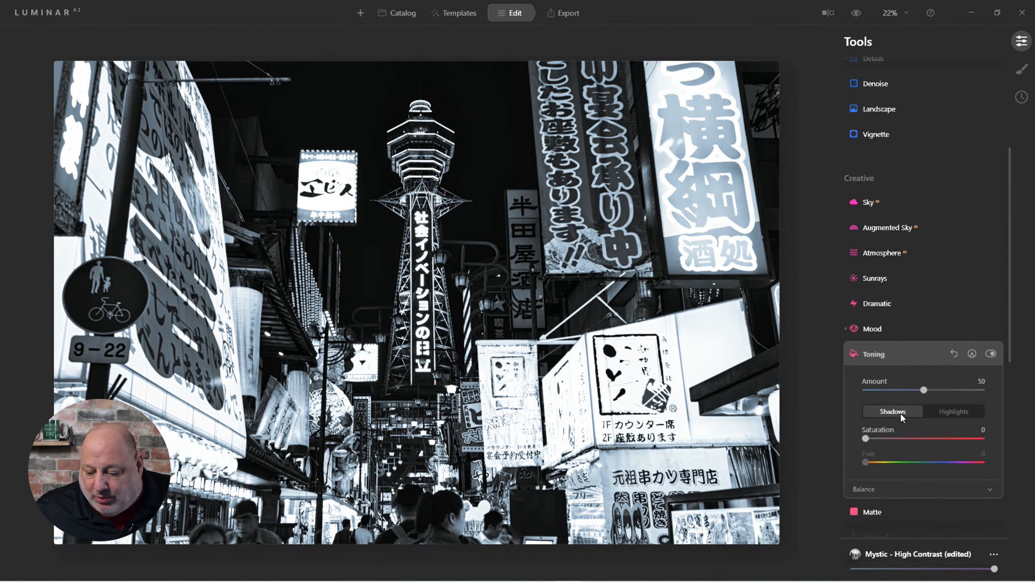
left_click(983, 430)
left_click_drag(866, 440, 937, 441)
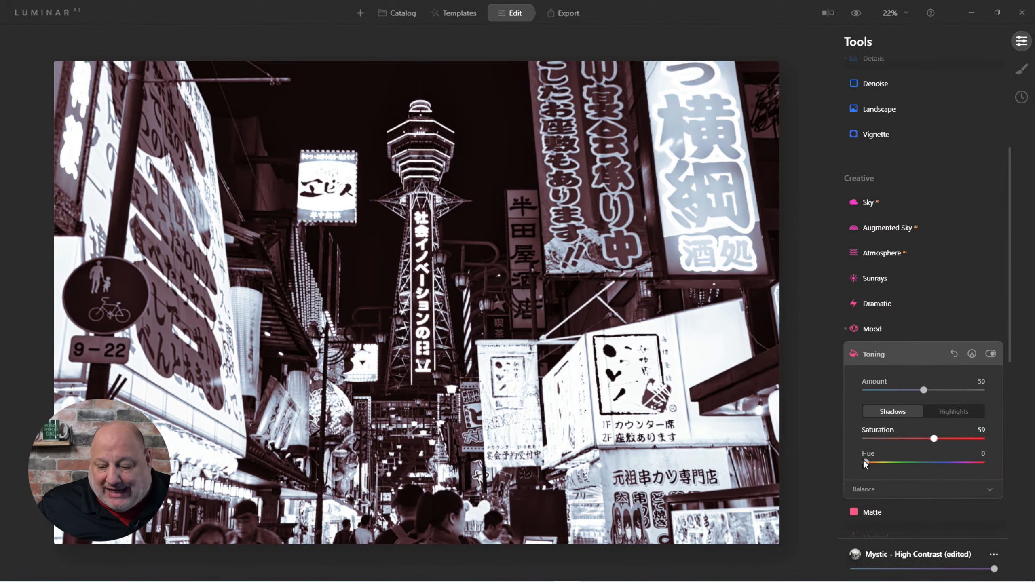
left_click(929, 462)
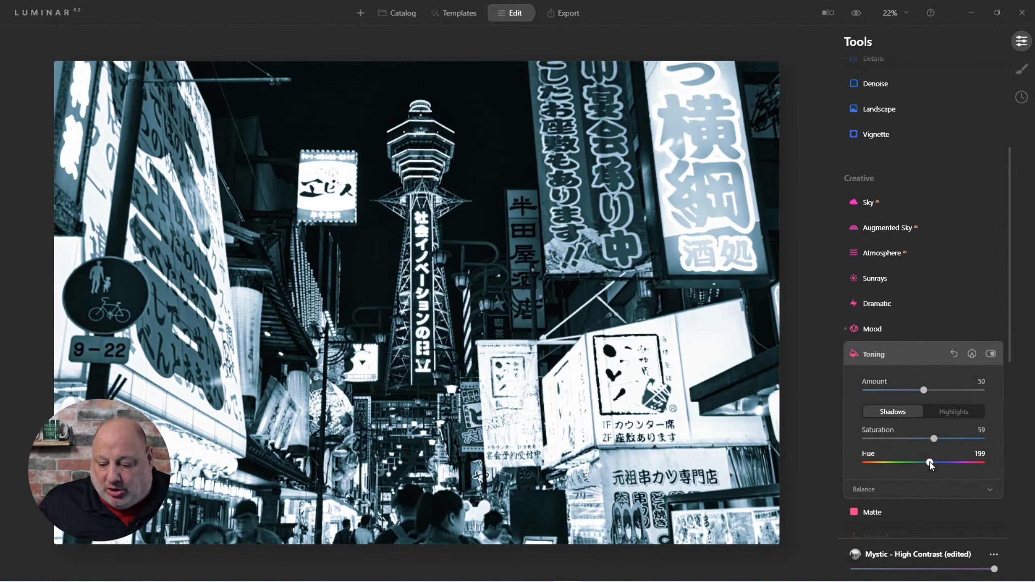
left_click_drag(930, 463, 940, 462)
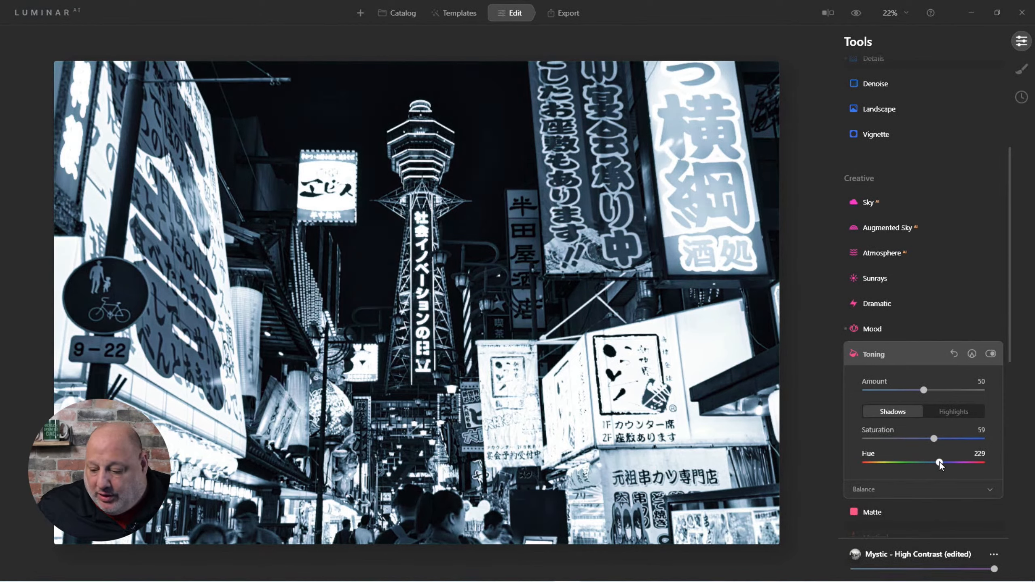
Set the shadows toning to saturation 80 and hue 220.
double_click(982, 429)
type("0")
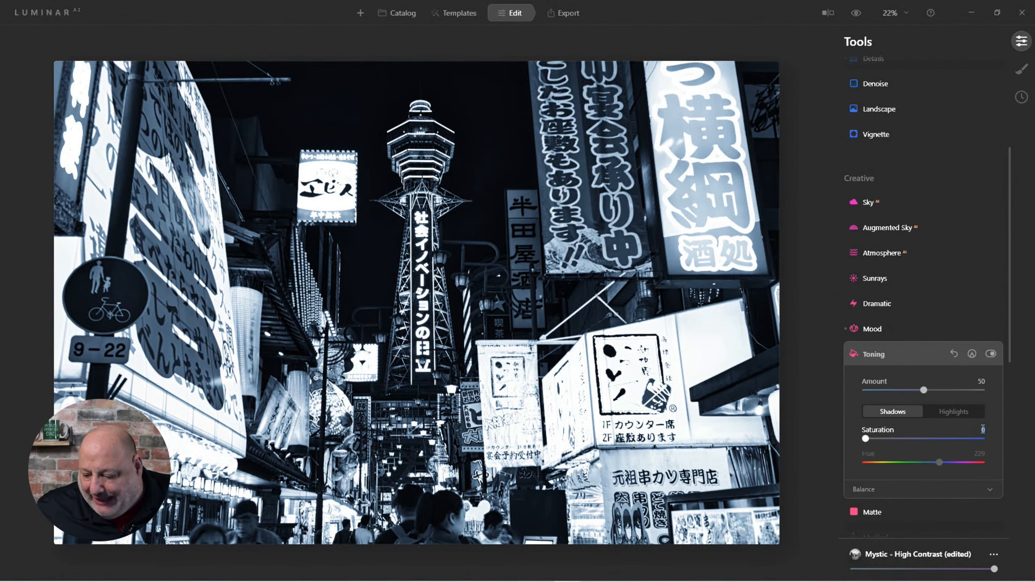
type("80")
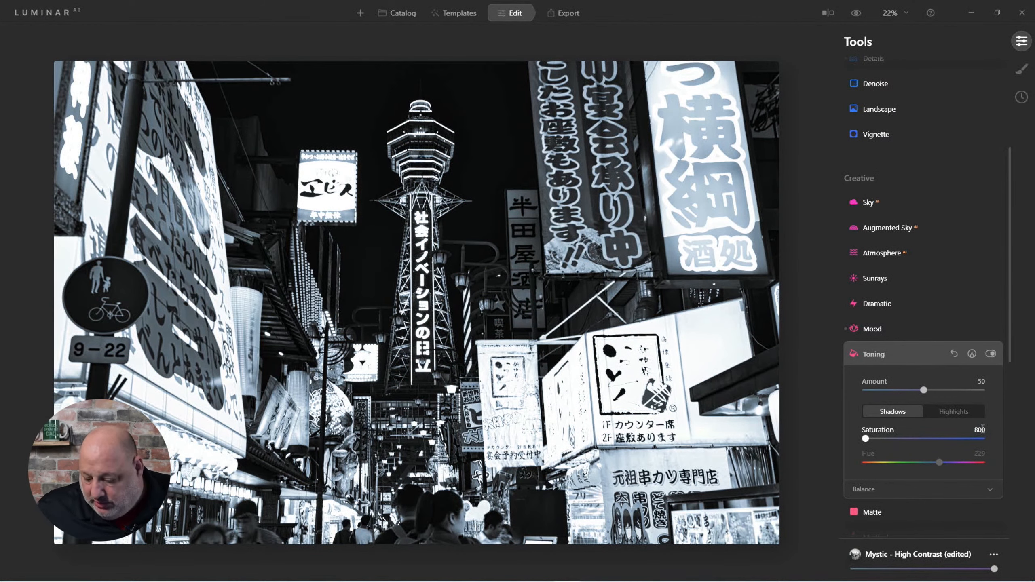
key("Return")
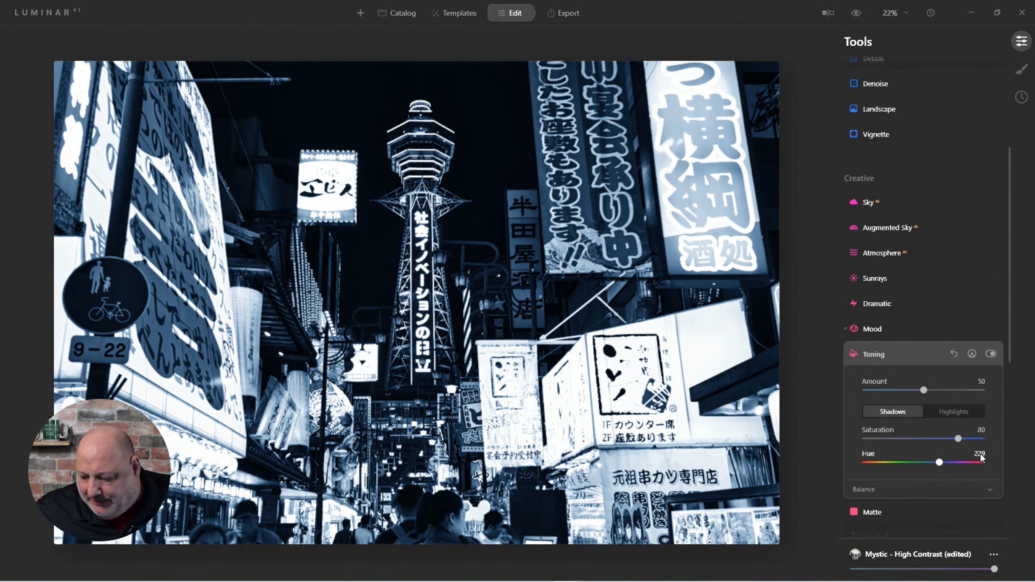
double_click(981, 454)
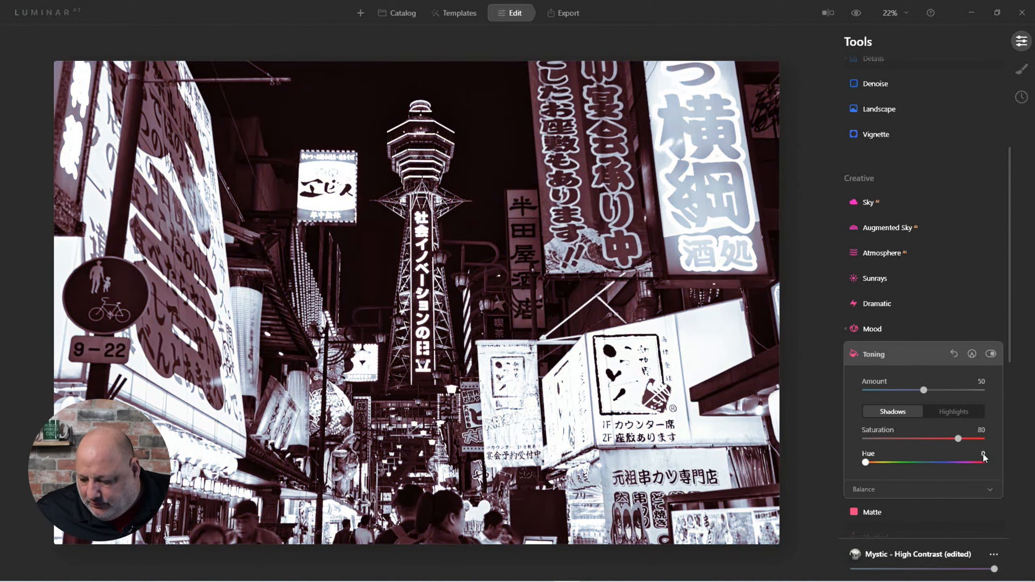
left_click(983, 454)
type("2")
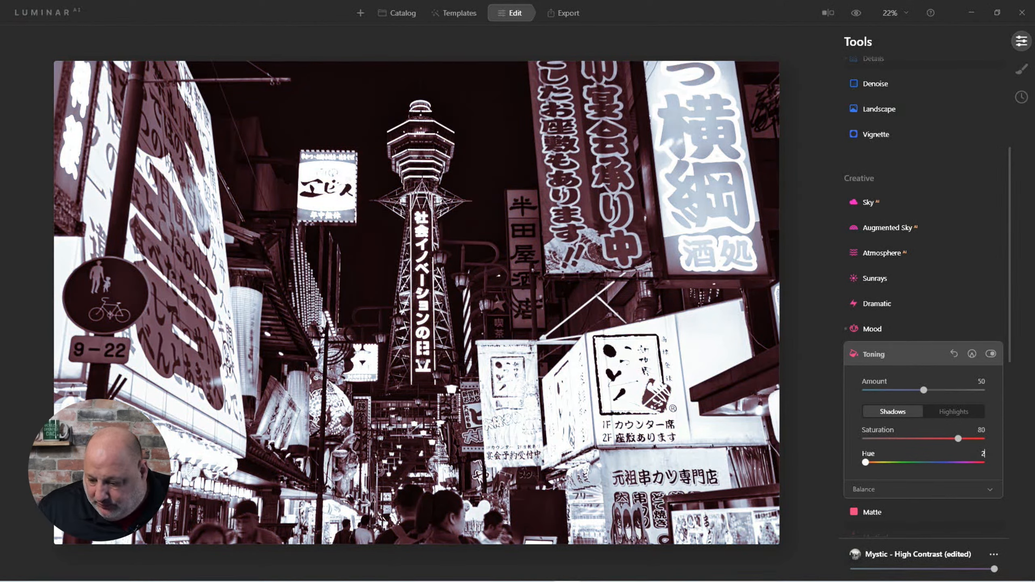
type("20")
key("Return")
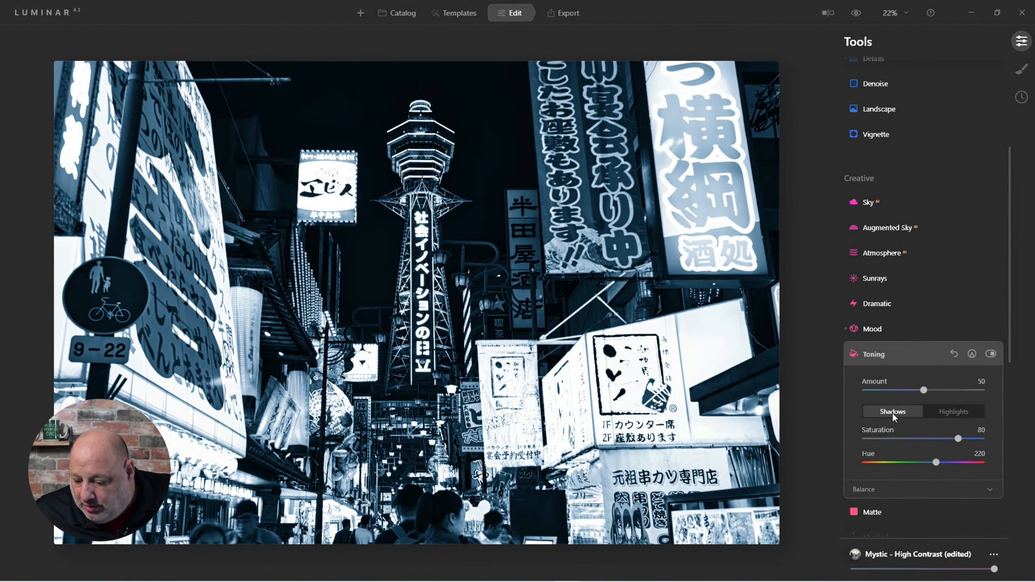
Compare the highlights and shadows toning settings, and view the toned street photo against its original.
left_click(939, 412)
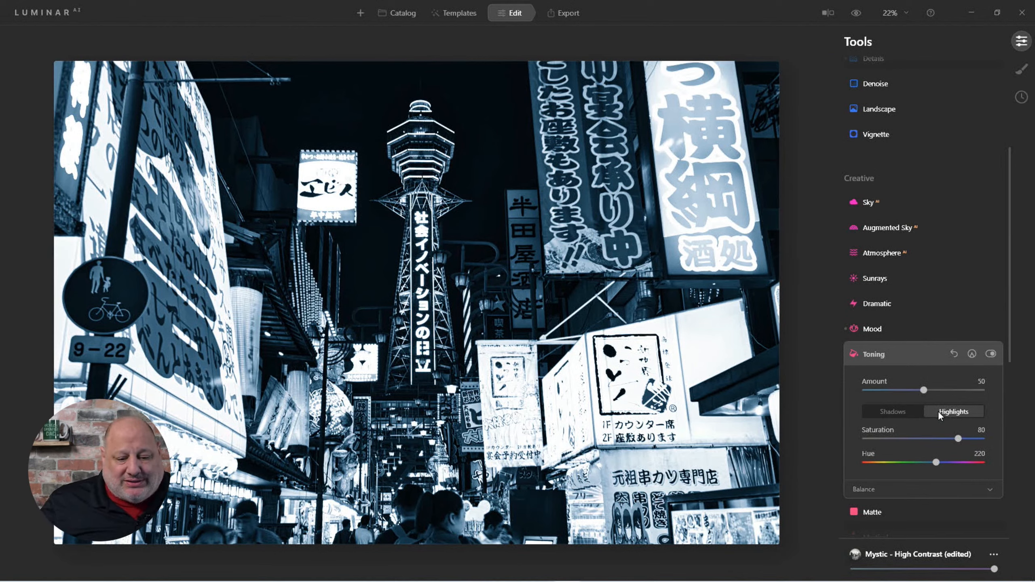
left_click(899, 410)
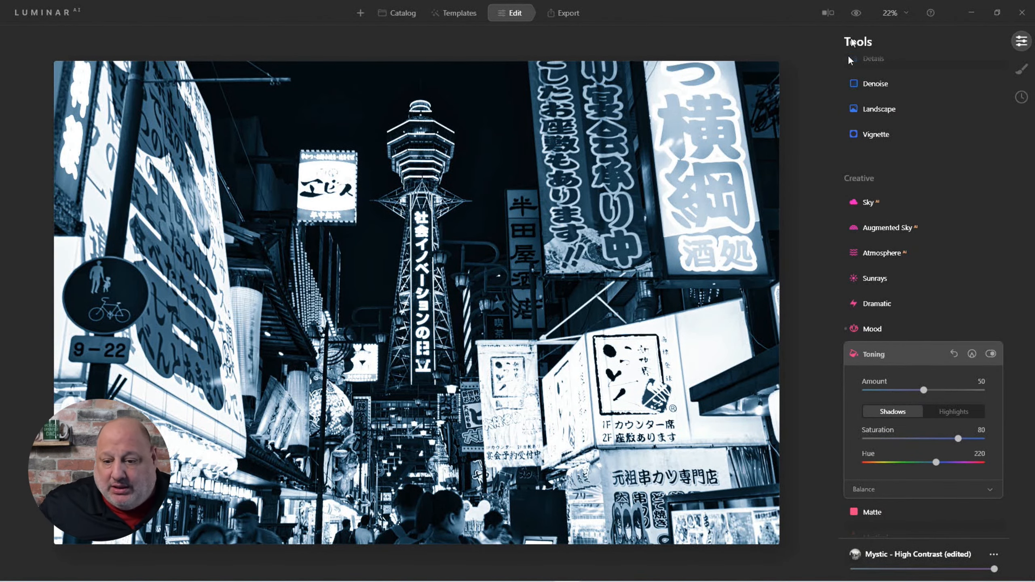
left_click(856, 16)
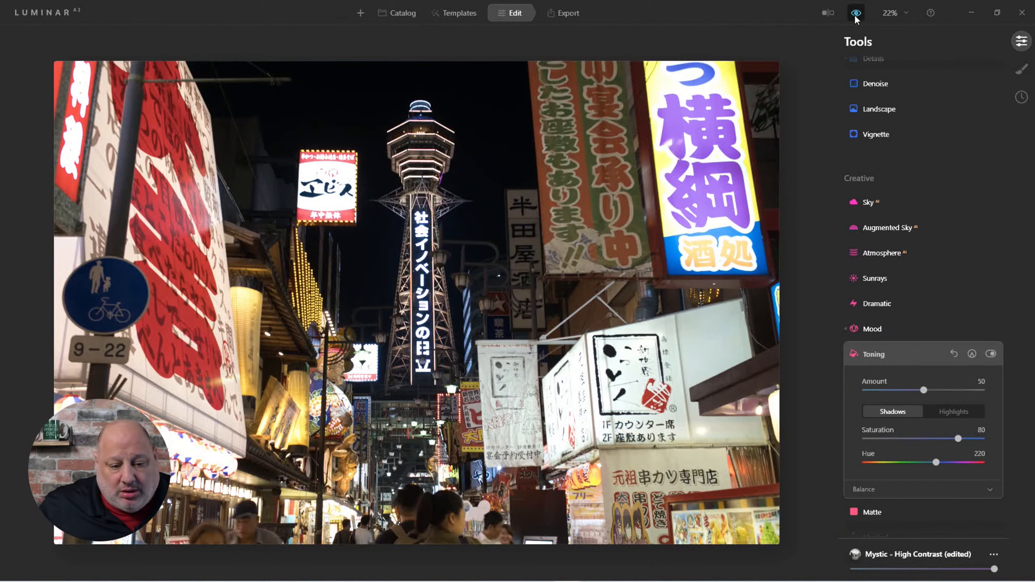
left_click(856, 15)
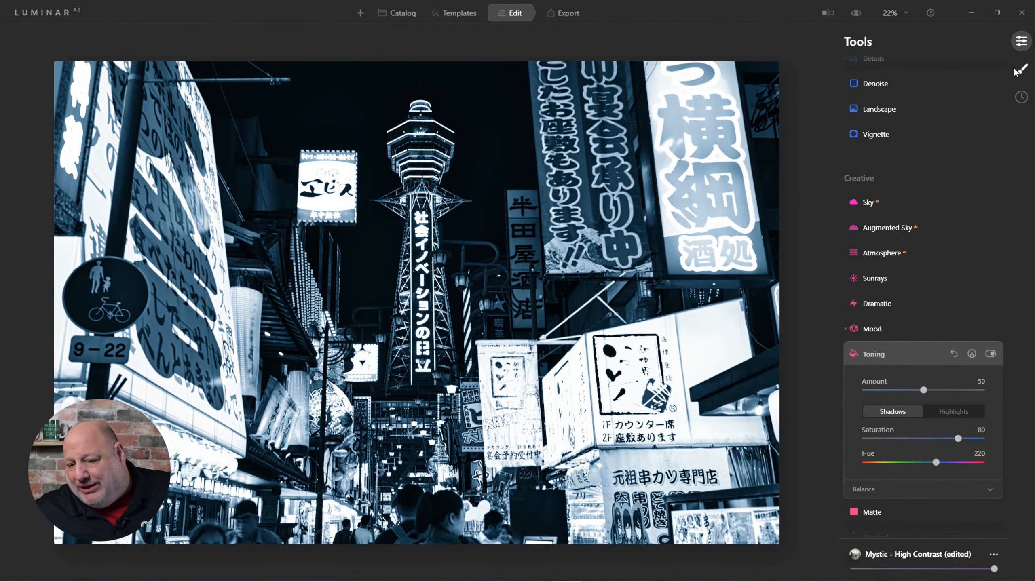
Straighten the street photo in the Composition tool by auto-aligning the horizon and correcting the vertical perspective.
scroll(981, 86, "up", 5)
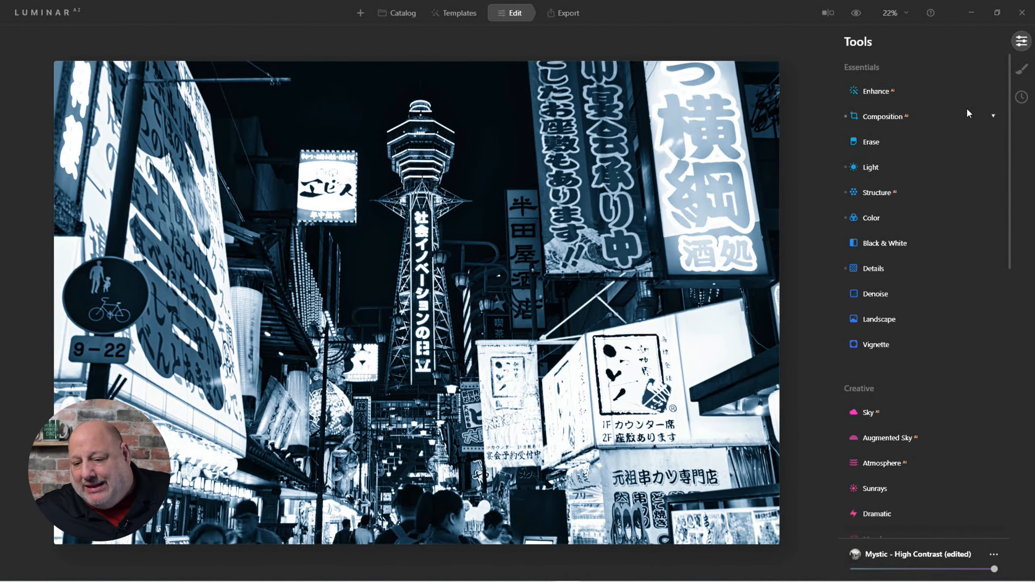
left_click(881, 114)
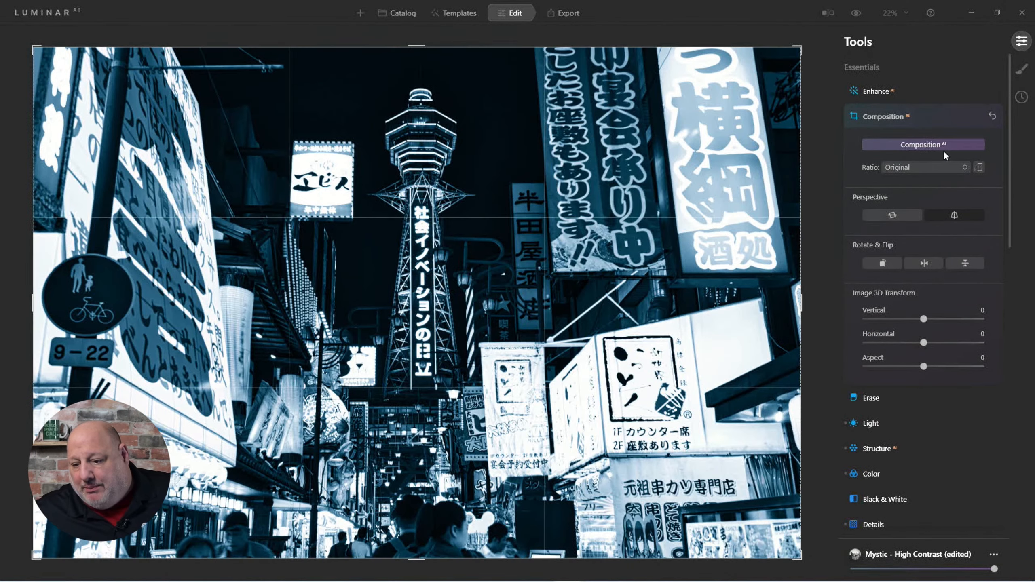
left_click(905, 217)
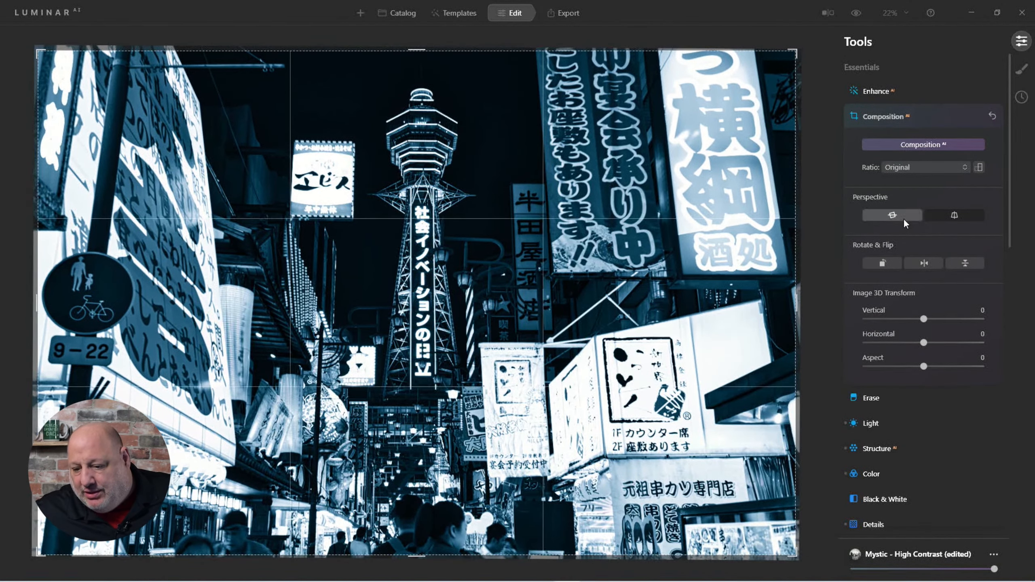
left_click(954, 215)
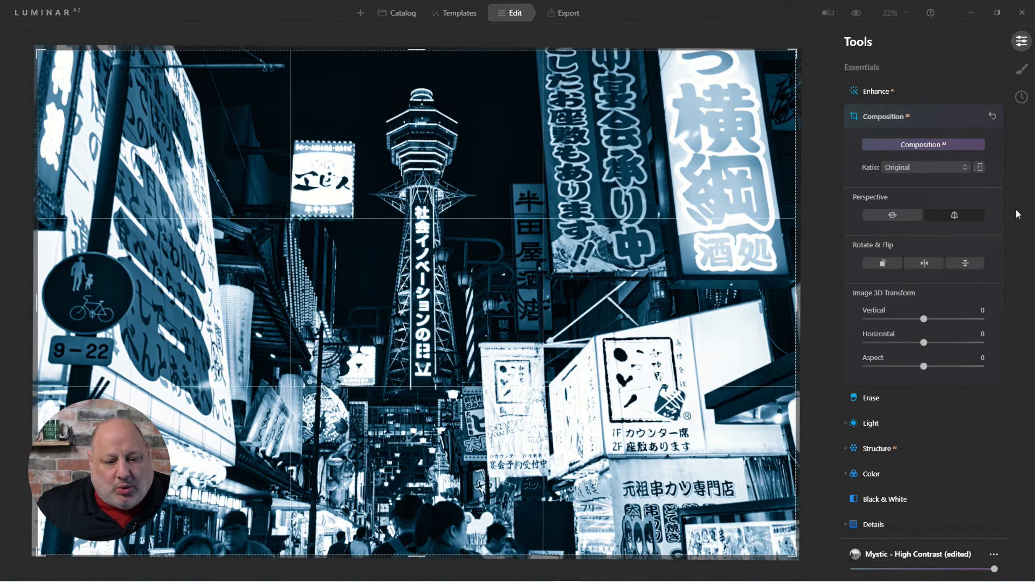
left_click_drag(459, 8, 453, 18)
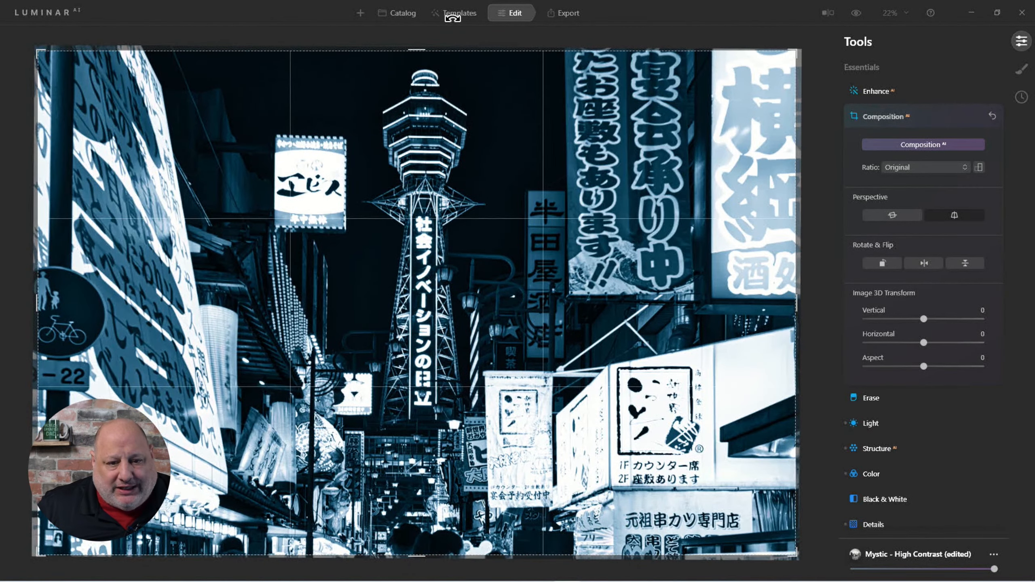
Switch to the catalog and compare the monochrome night photo of the office buildings with its colour original.
left_click(392, 13)
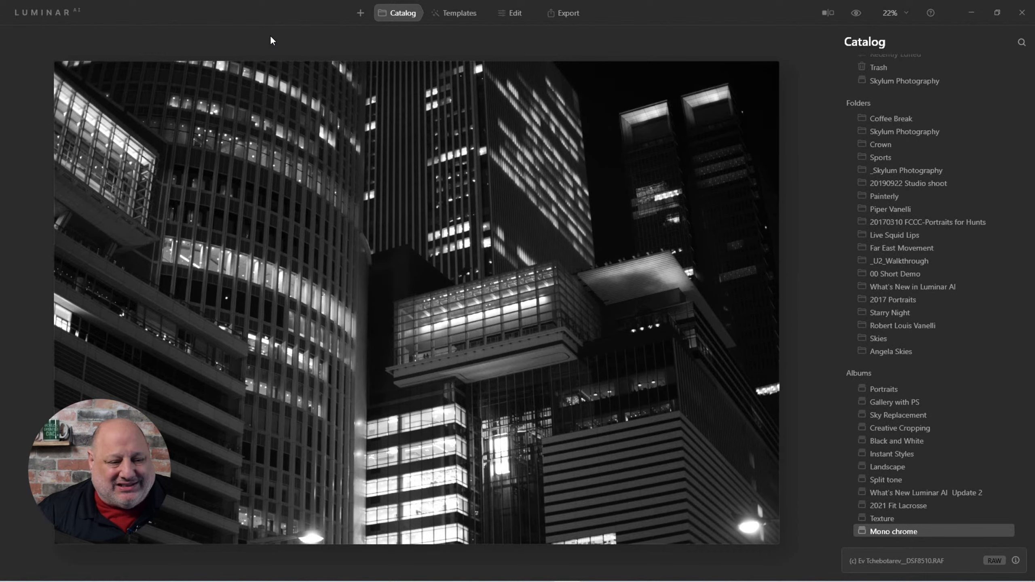
left_click(860, 16)
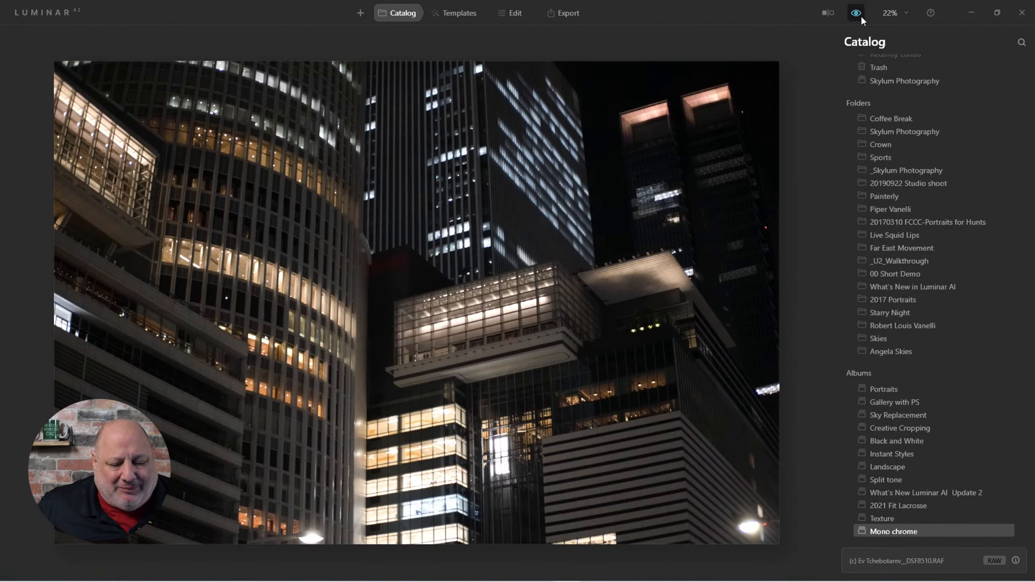
left_click(860, 16)
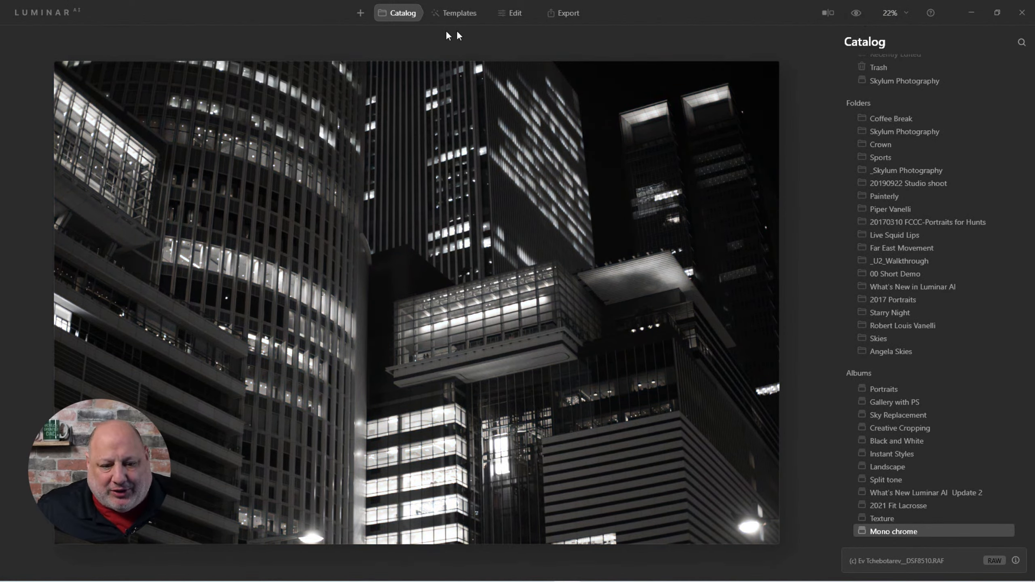
Open the office building photo for editing and view the Black & White tool's settings.
left_click(510, 16)
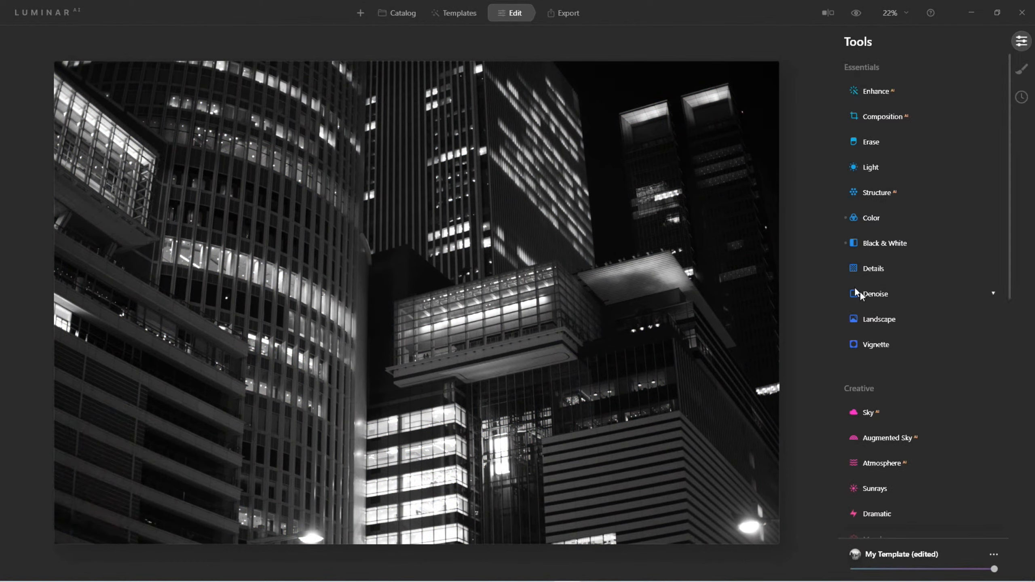
left_click(876, 244)
left_click(875, 243)
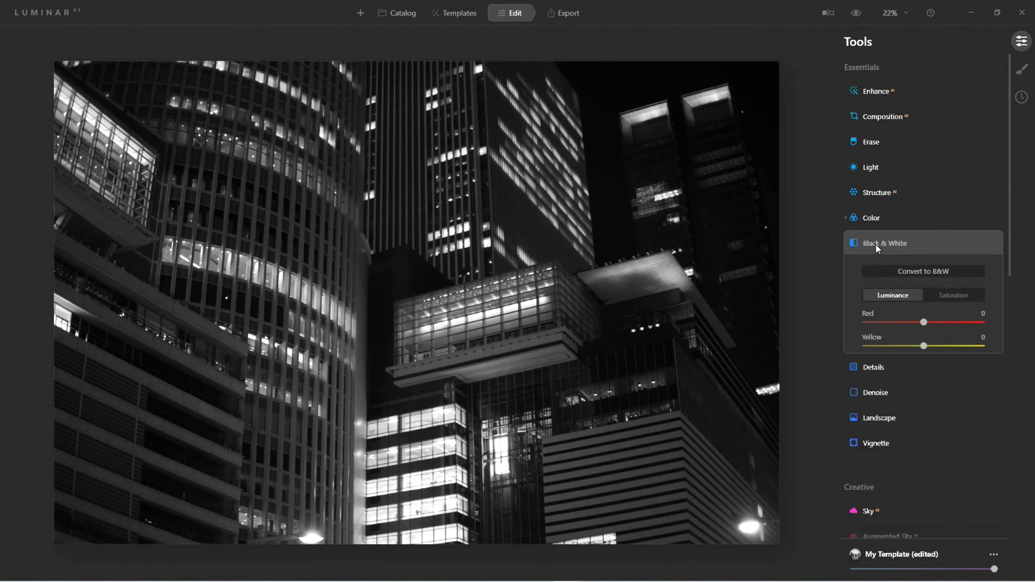
Look through the Creative, Portrait and Professional editing tools available for the building photo.
scroll(864, 361, "down", 5)
scroll(908, 402, "down", 2)
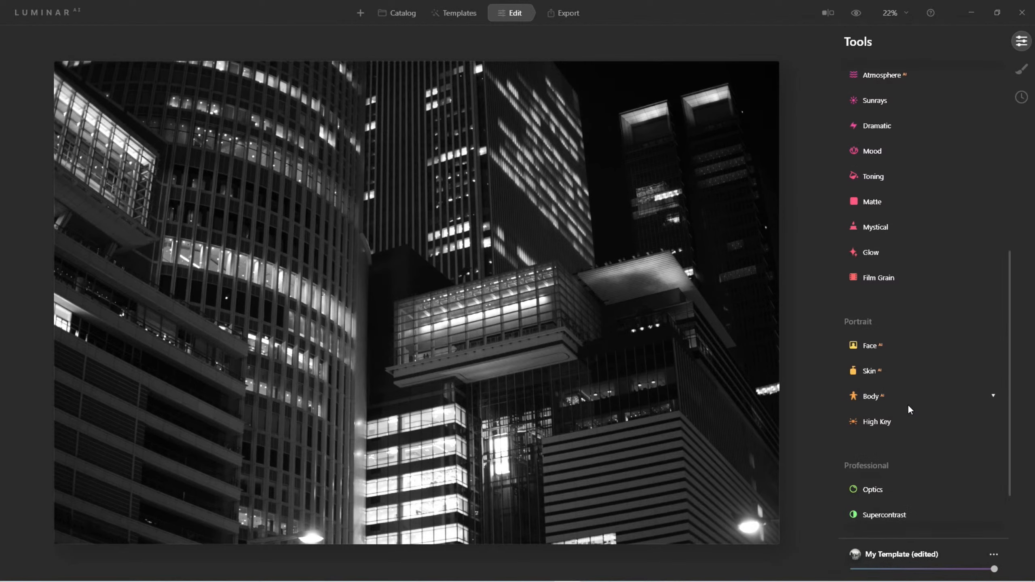
scroll(907, 405, "down", 2)
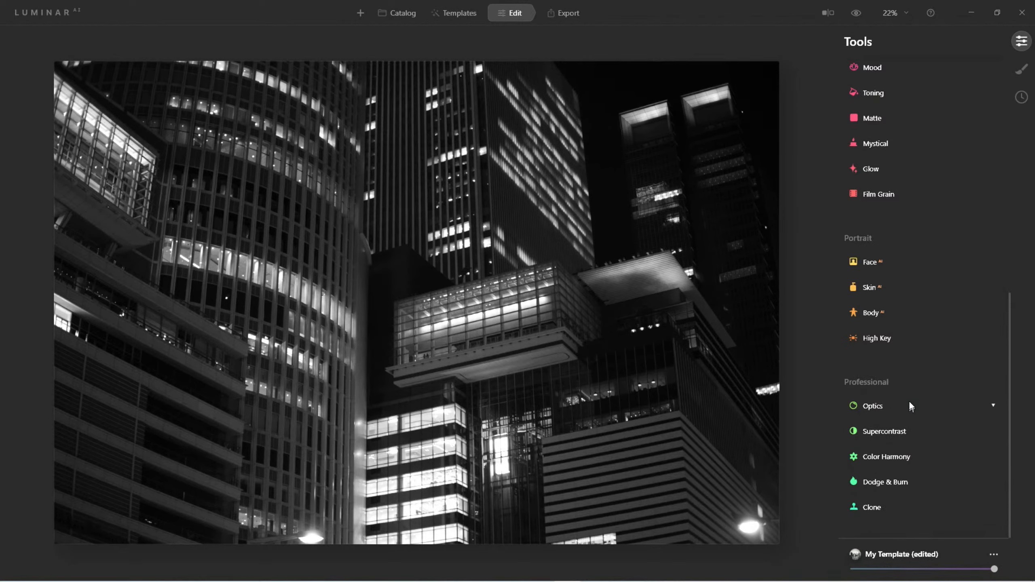
scroll(909, 396, "up", 1)
scroll(908, 386, "up", 2)
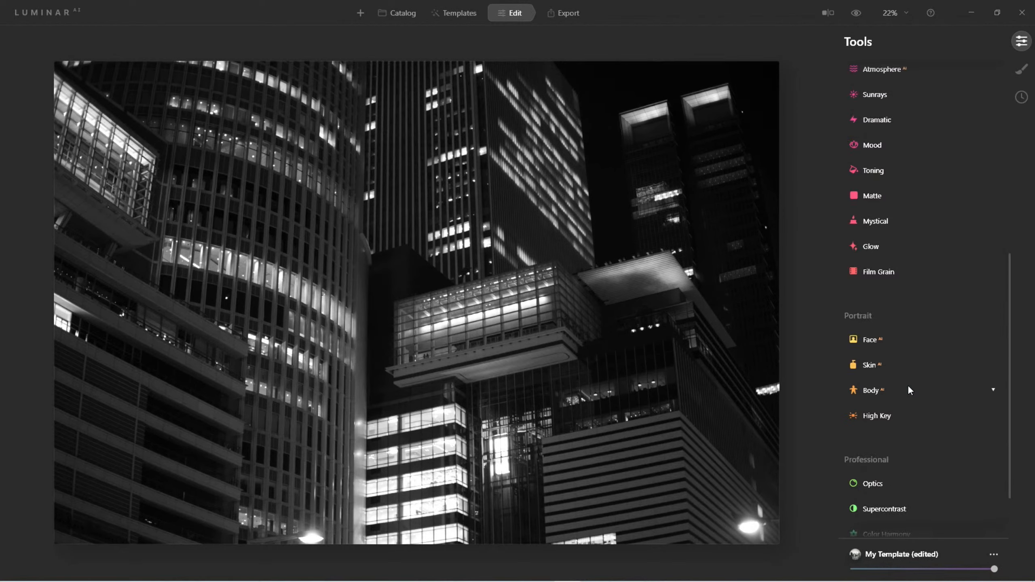
scroll(907, 386, "up", 1)
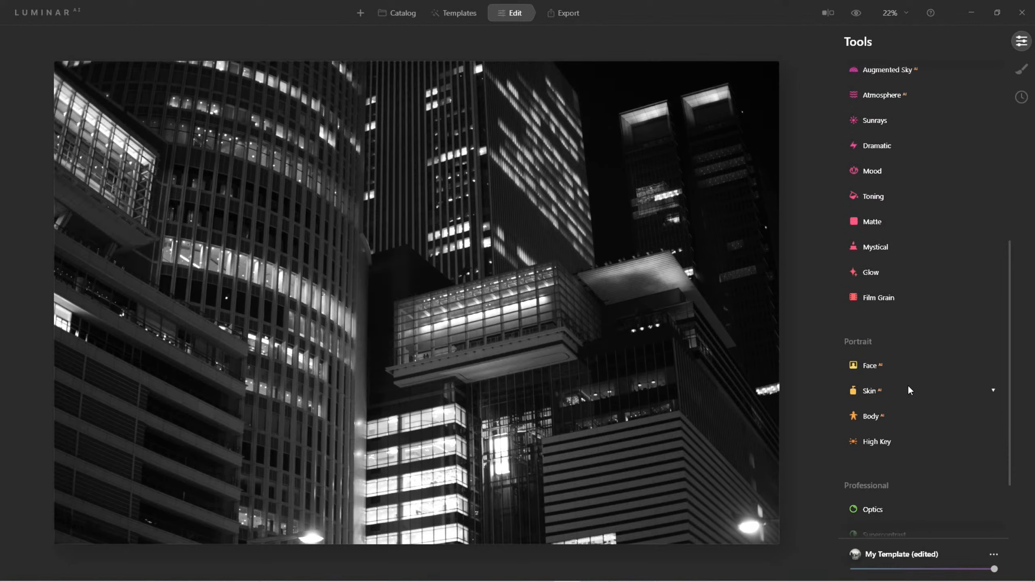
scroll(909, 391, "down", 4)
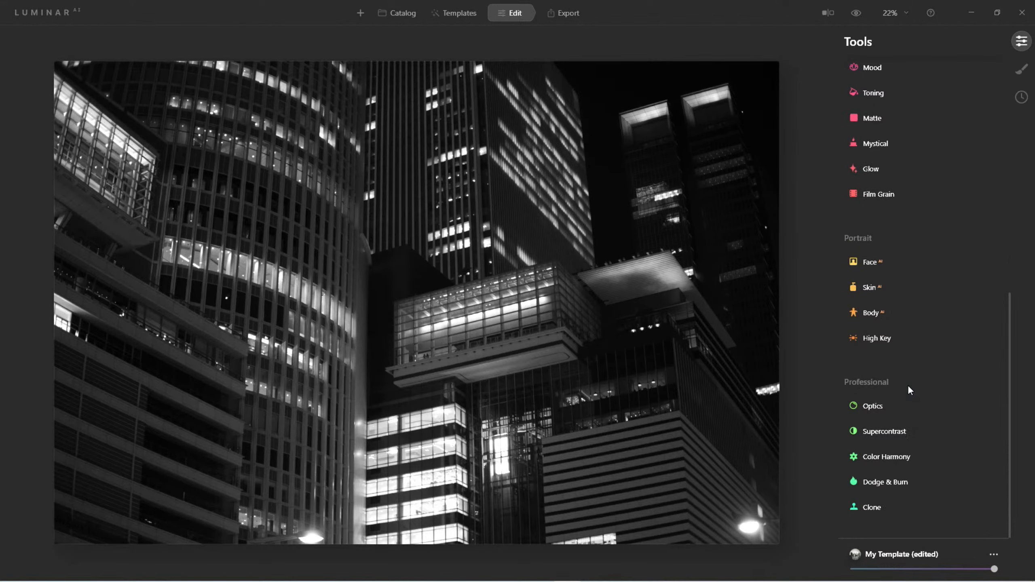
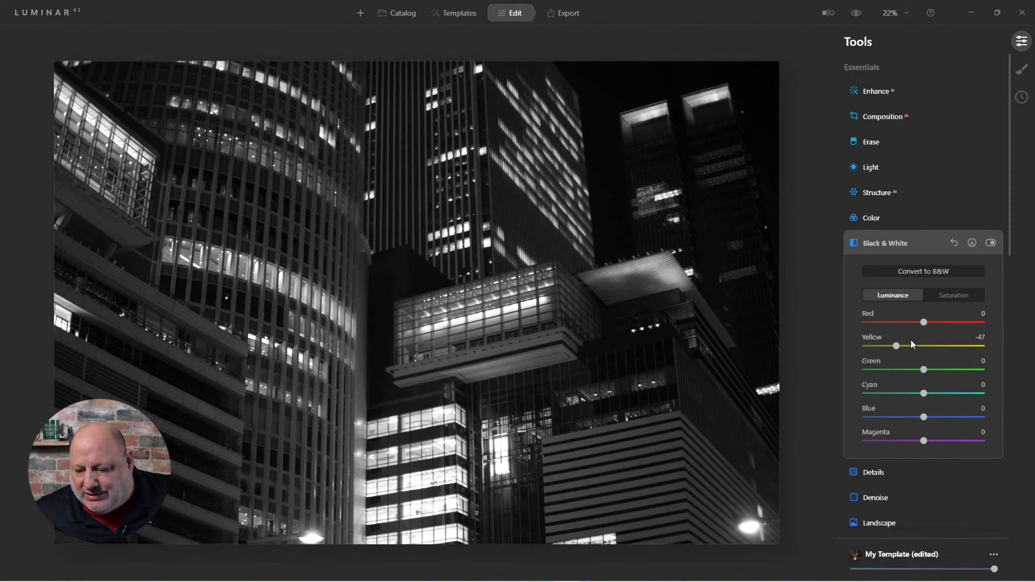
Tone the office building photo with Toning at Amount 86, using Shadows Saturation 50 and Hue 54 for a sepia tint.
left_click(908, 244)
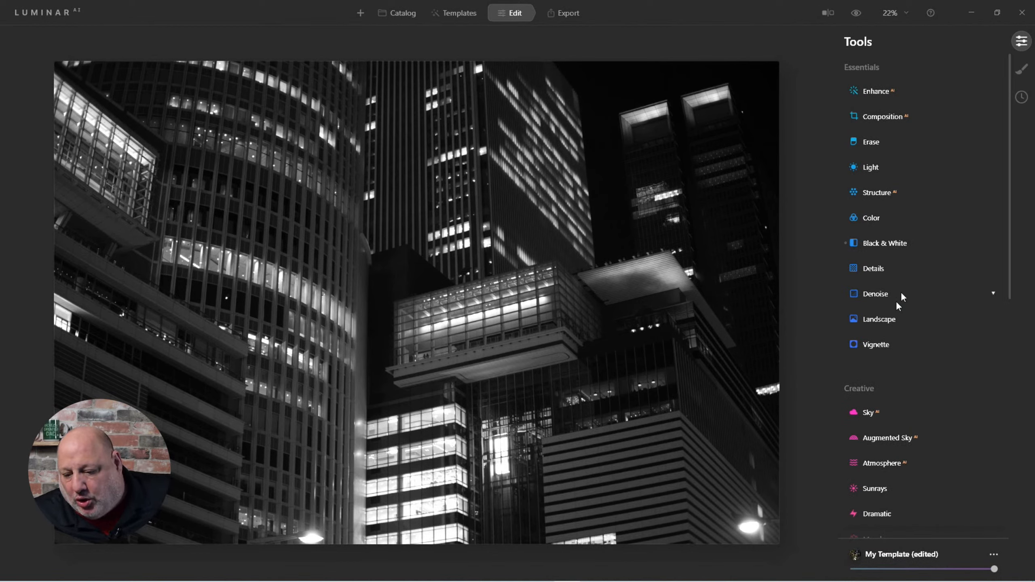
scroll(892, 403, "down", 3)
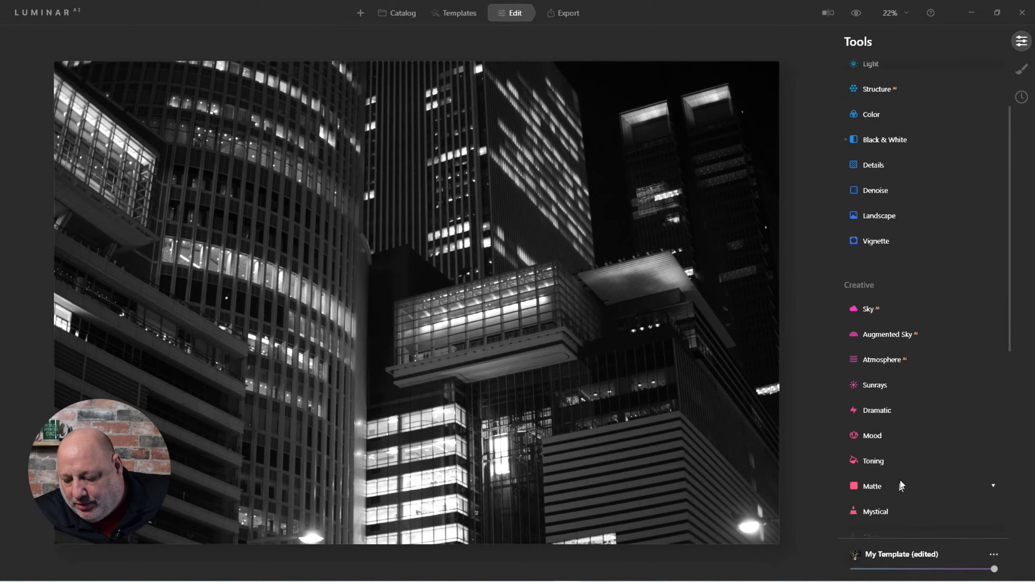
scroll(915, 477, "down", 2)
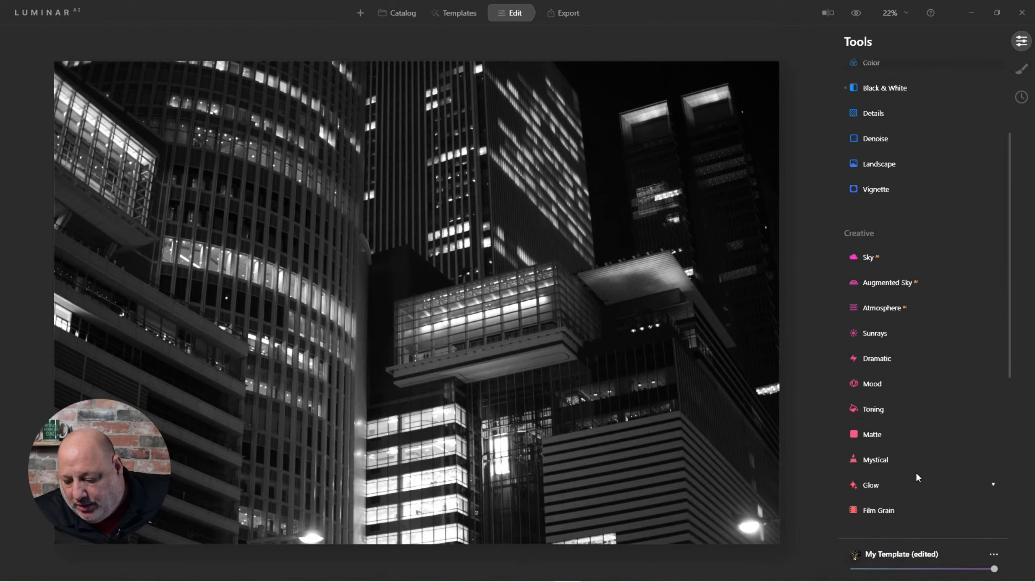
left_click(888, 407)
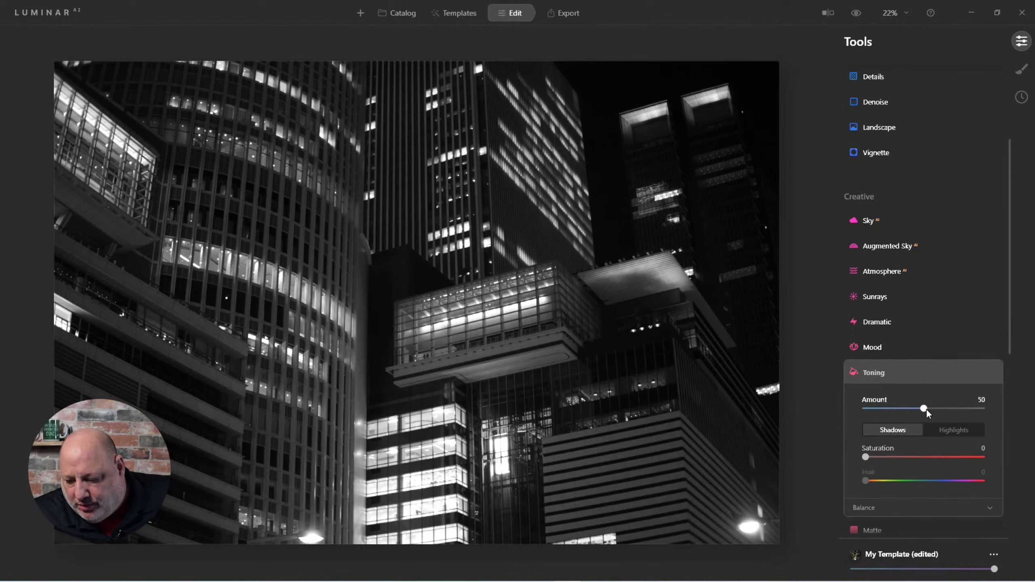
left_click_drag(924, 408, 950, 409)
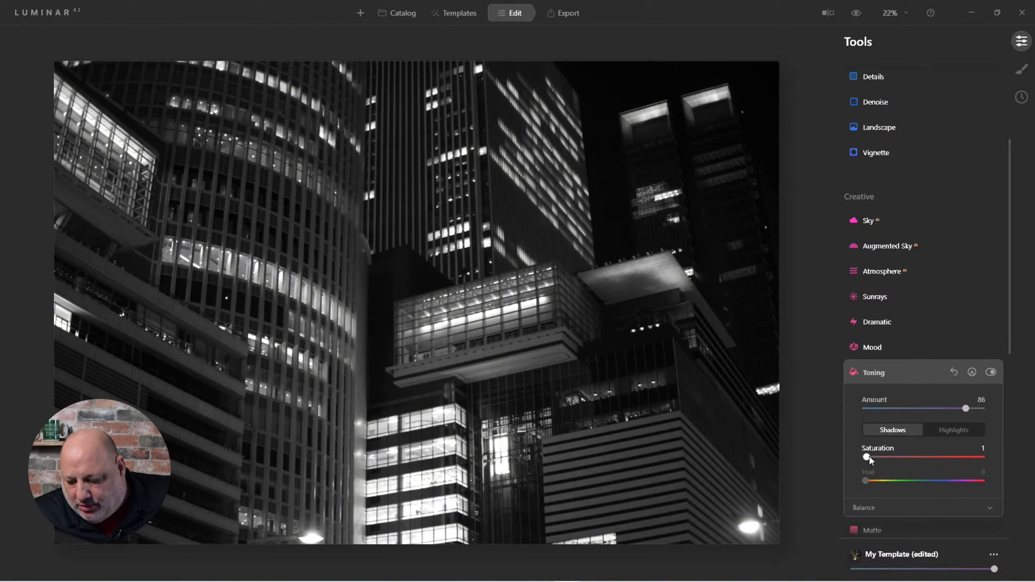
left_click_drag(869, 457, 922, 465)
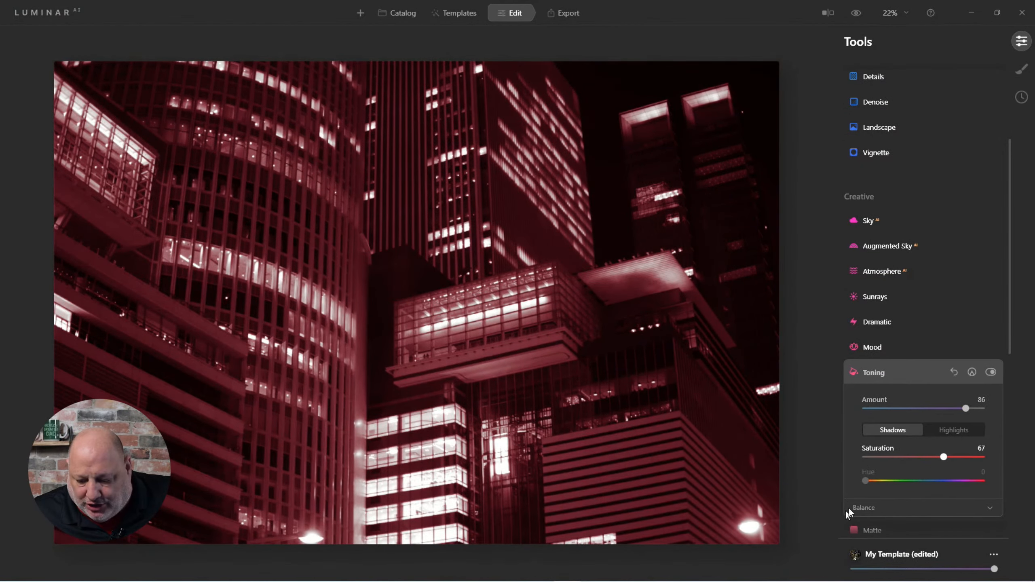
left_click(883, 481)
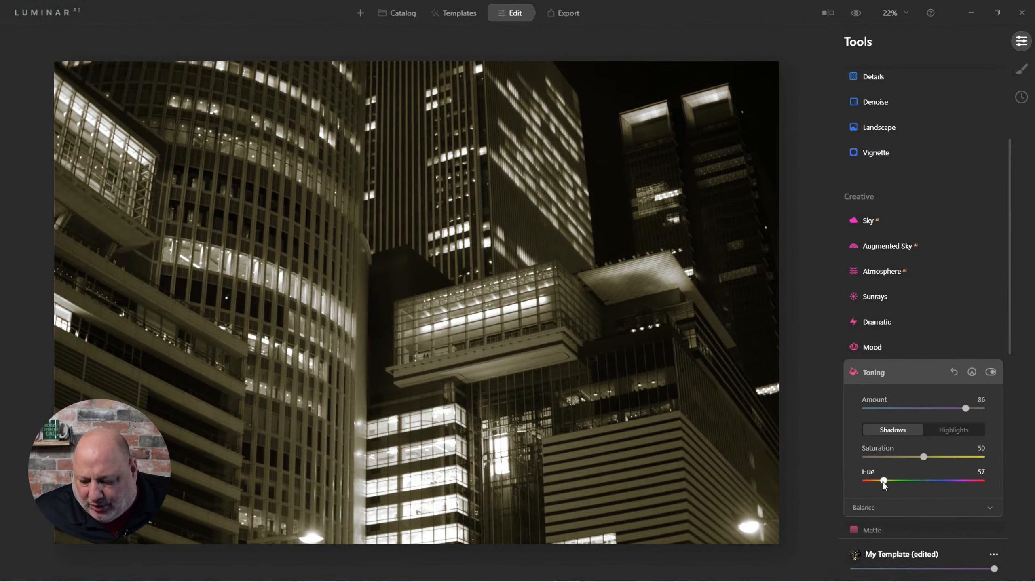
left_click_drag(882, 483, 883, 482)
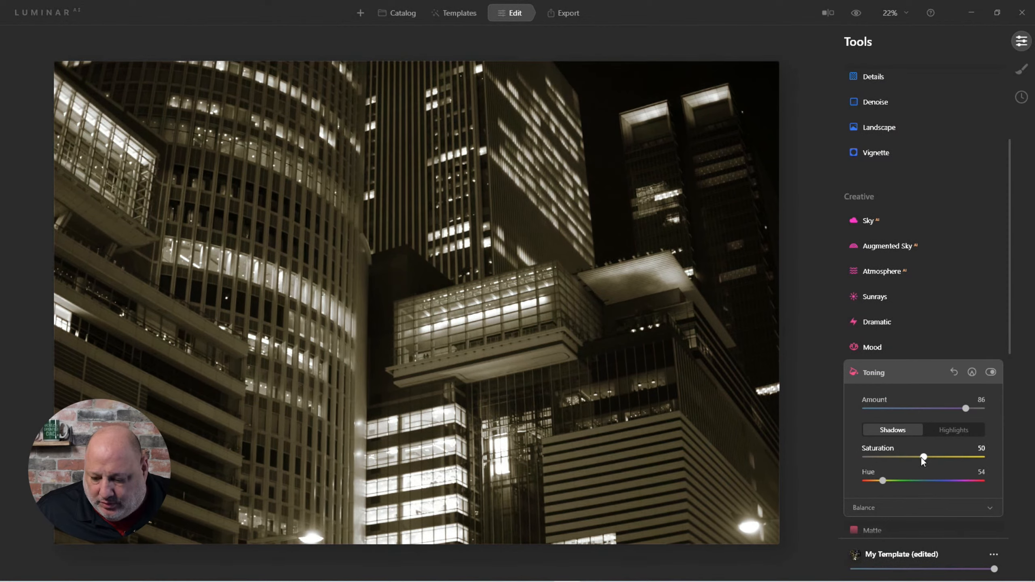
Try purple and blue shadow tints, settle on Saturation 78 and Hue 219, and compare with the original photo.
left_click_drag(935, 458, 939, 485)
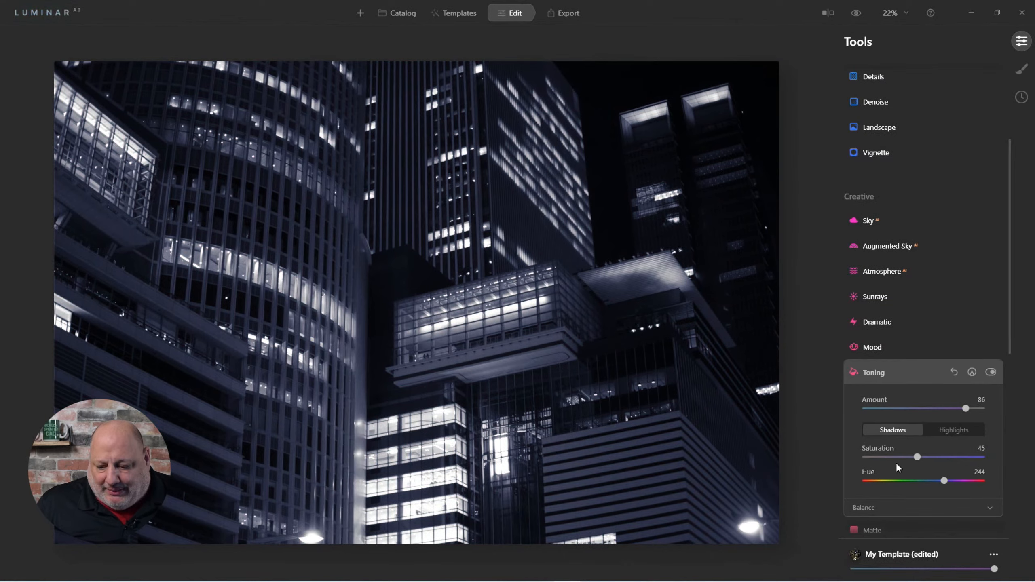
left_click_drag(941, 482, 954, 486)
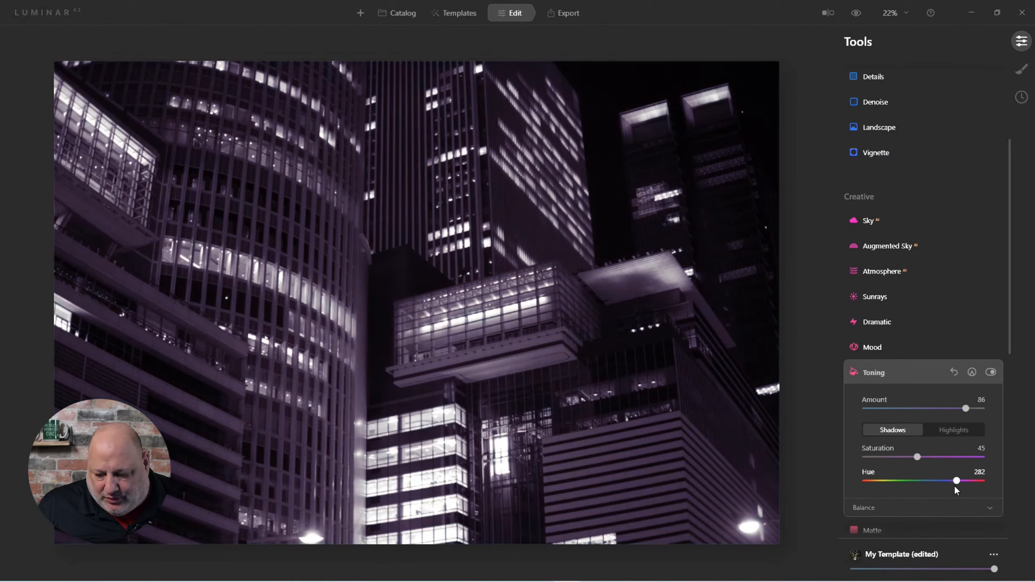
left_click(956, 459)
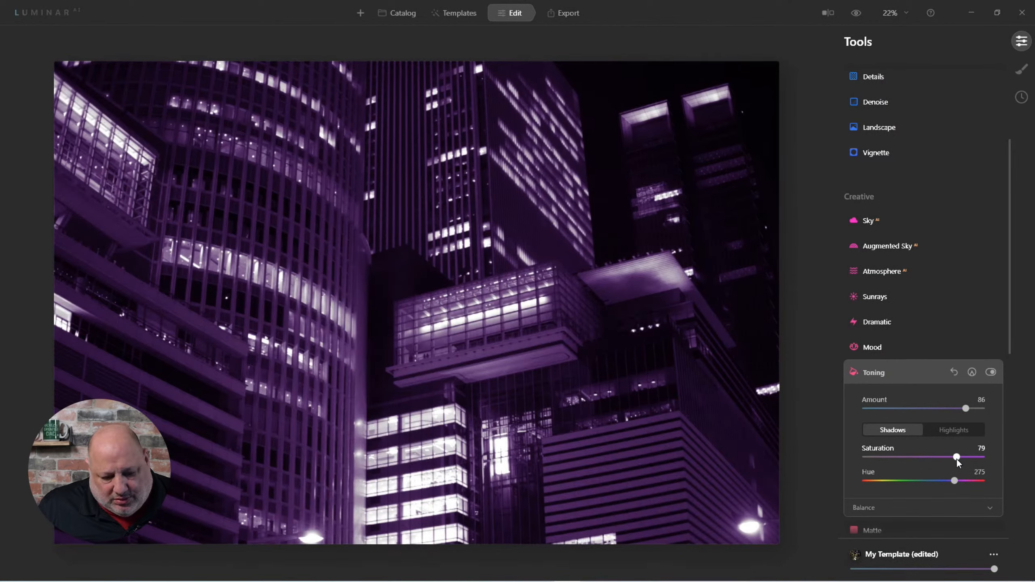
left_click_drag(954, 481, 937, 485)
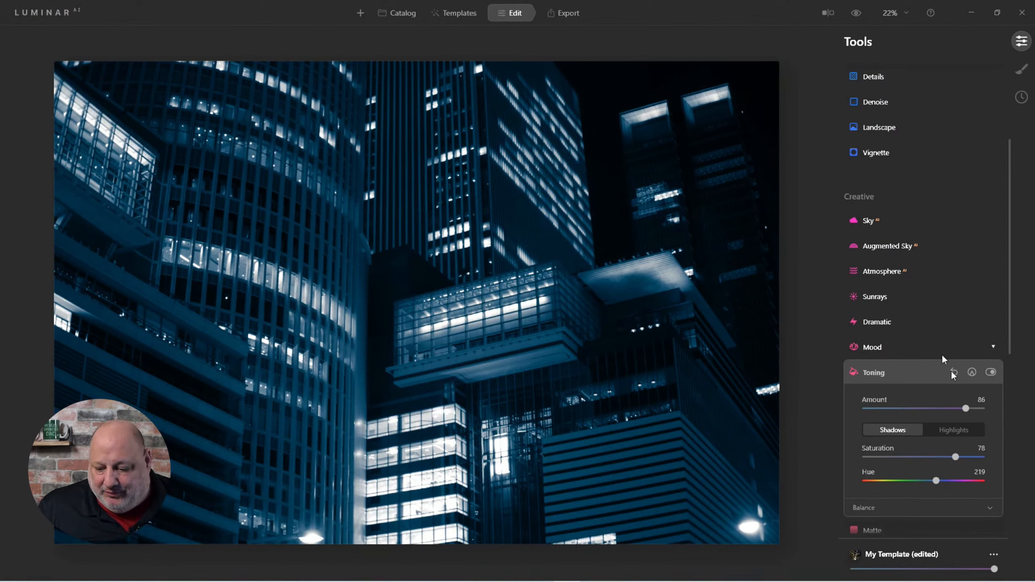
left_click(862, 15)
left_click(856, 13)
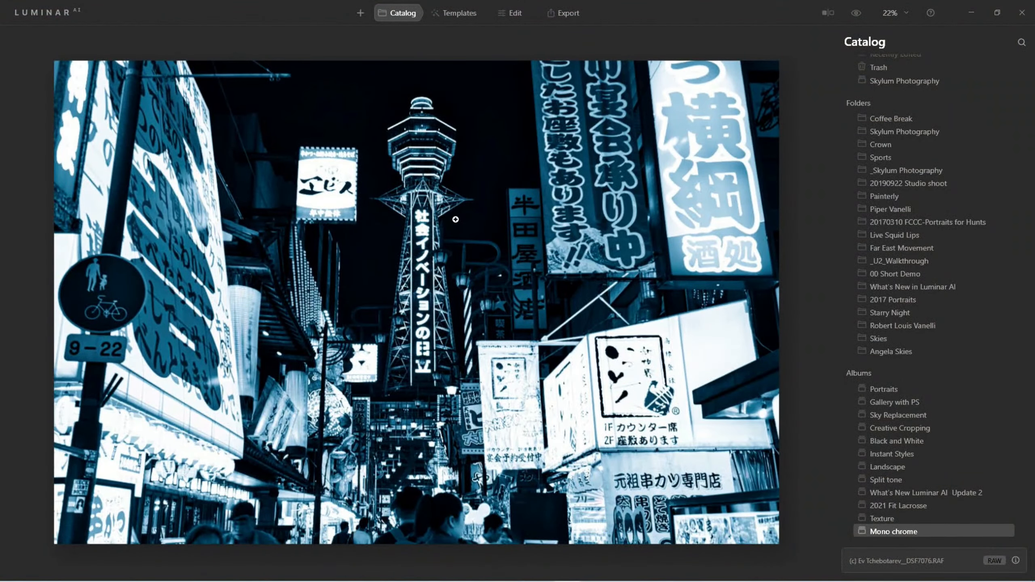
Revert the toned night photos in the catalog to their originals and check the street photo at 100% zoom.
right_click(457, 221)
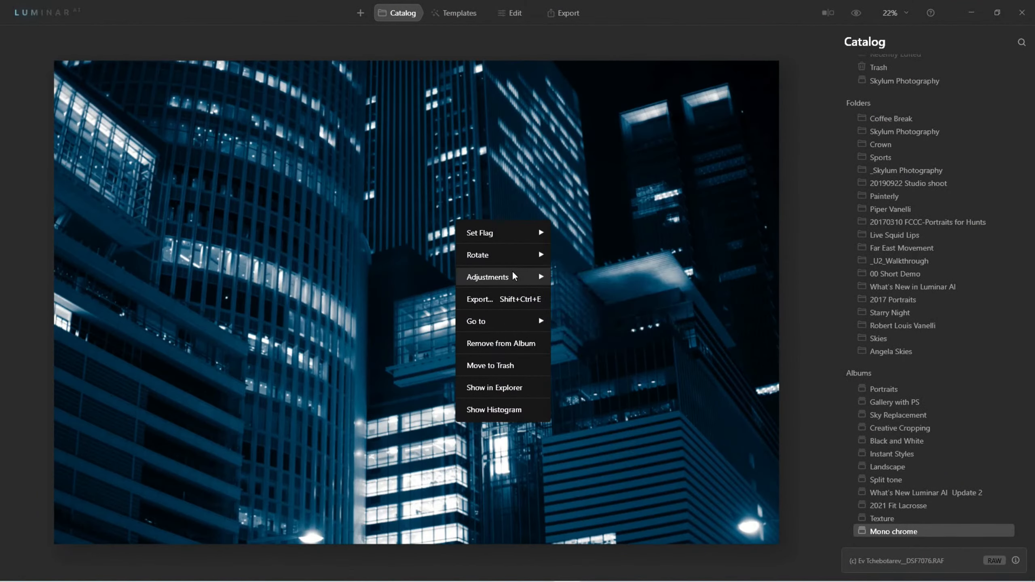
mouse_move(514, 277)
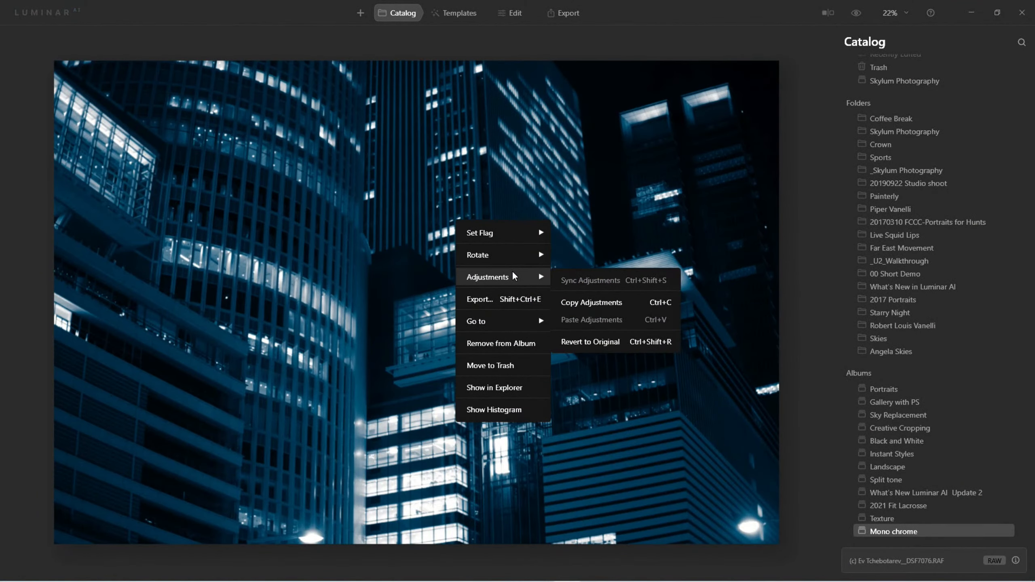
left_click(610, 334)
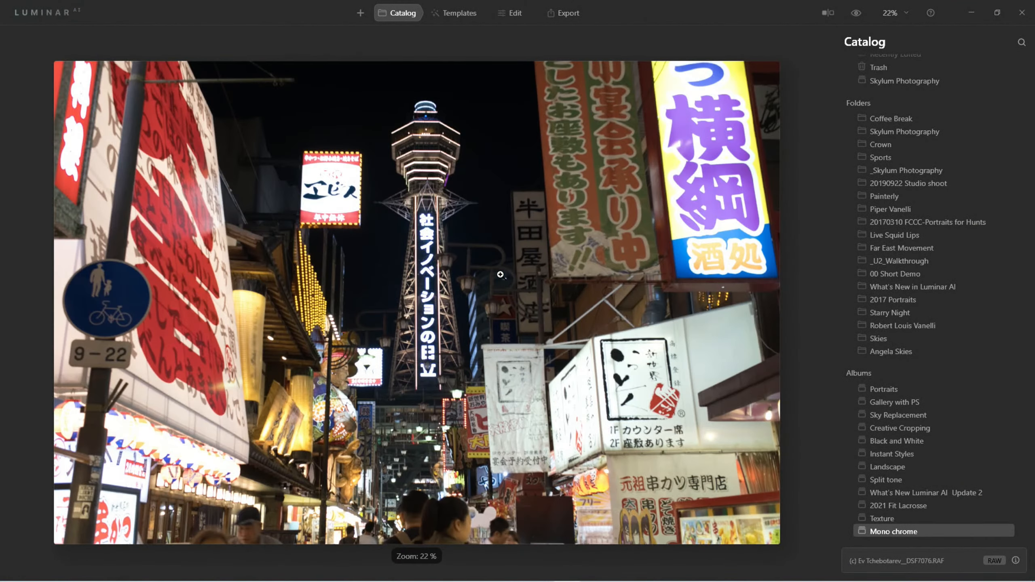
left_click(500, 275)
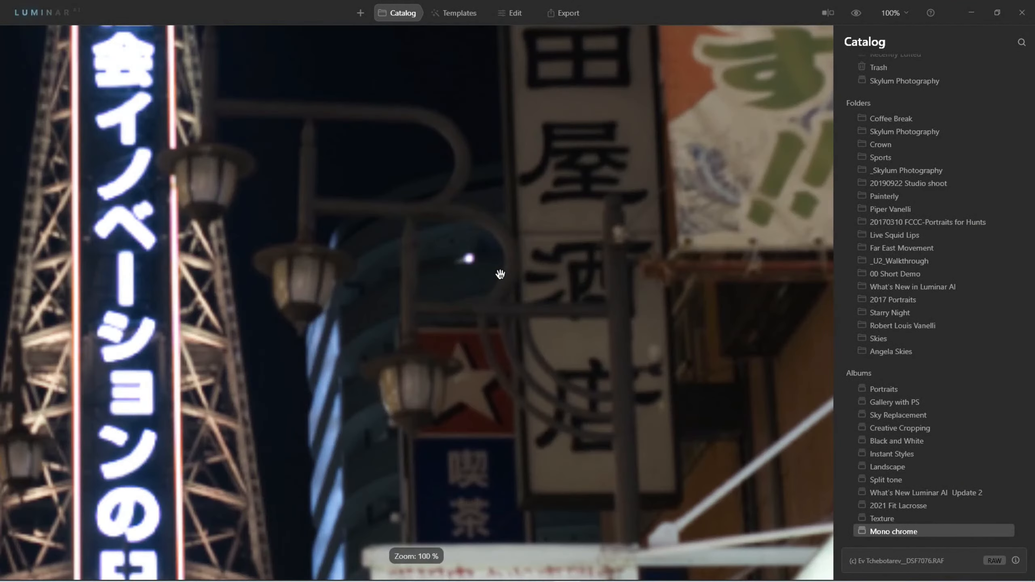
left_click(501, 275)
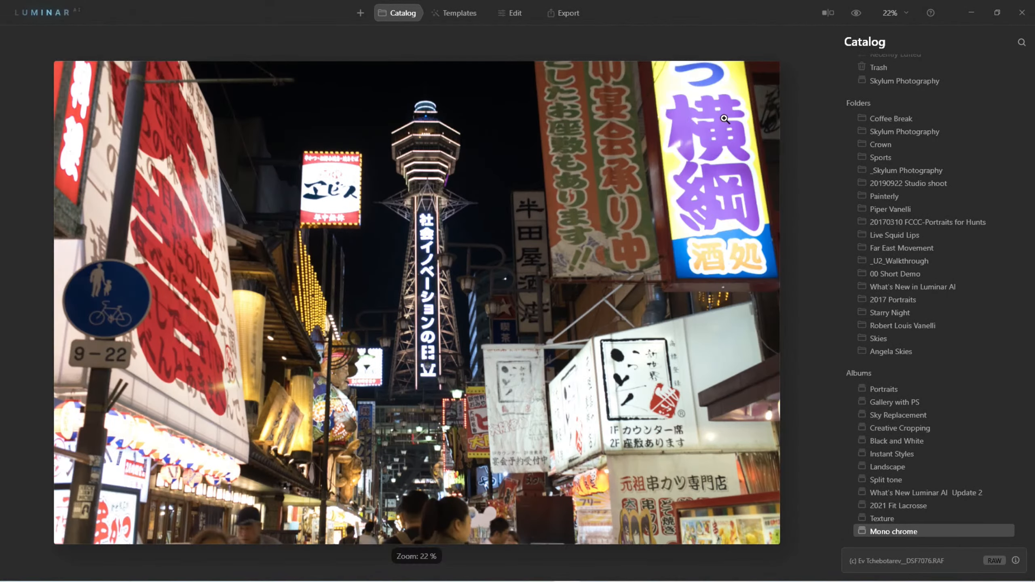
Open the templates for the street photo and look through the suggested collections, including Big Screen.
left_click(471, 17)
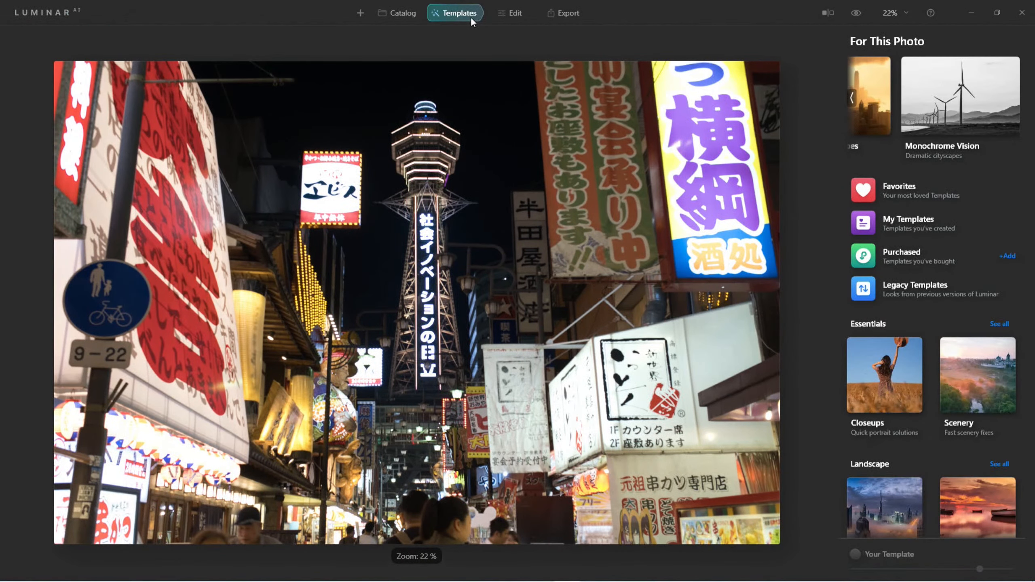
left_click(850, 99)
left_click(850, 99)
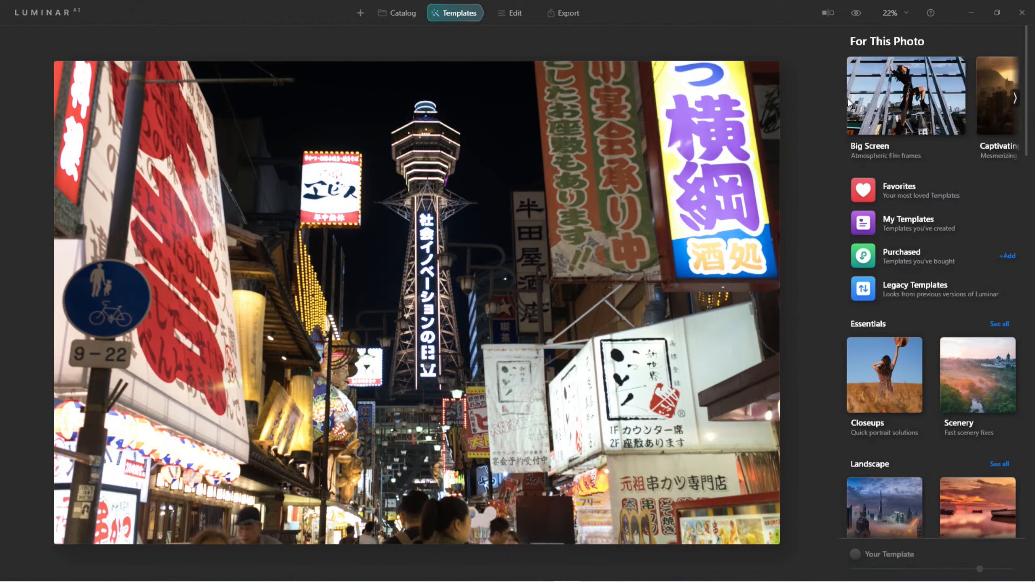
left_click(848, 99)
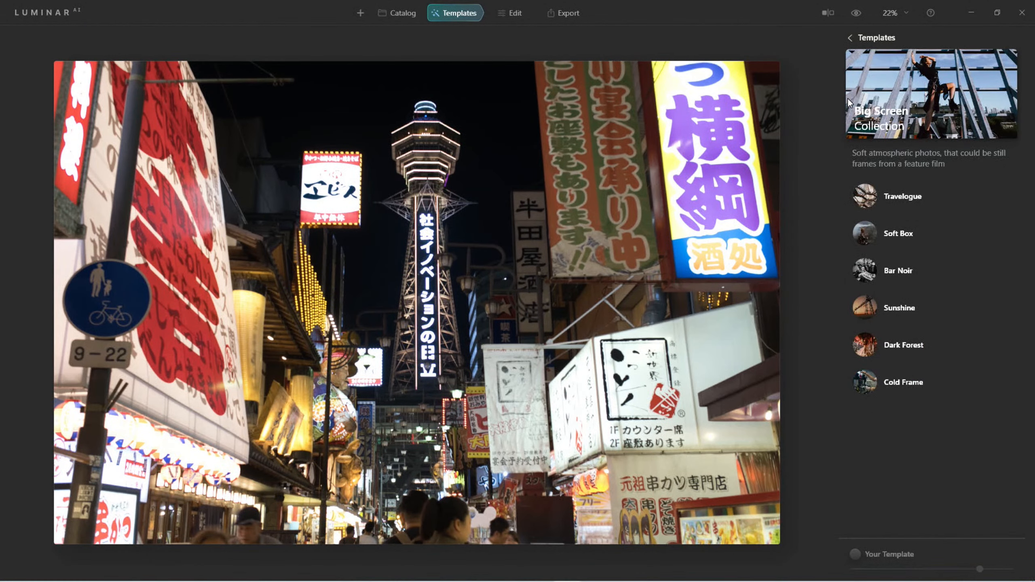
left_click(854, 38)
Apply the Soulful template from the Monochrome portrait collection to the street photo.
scroll(935, 325, "down", 6)
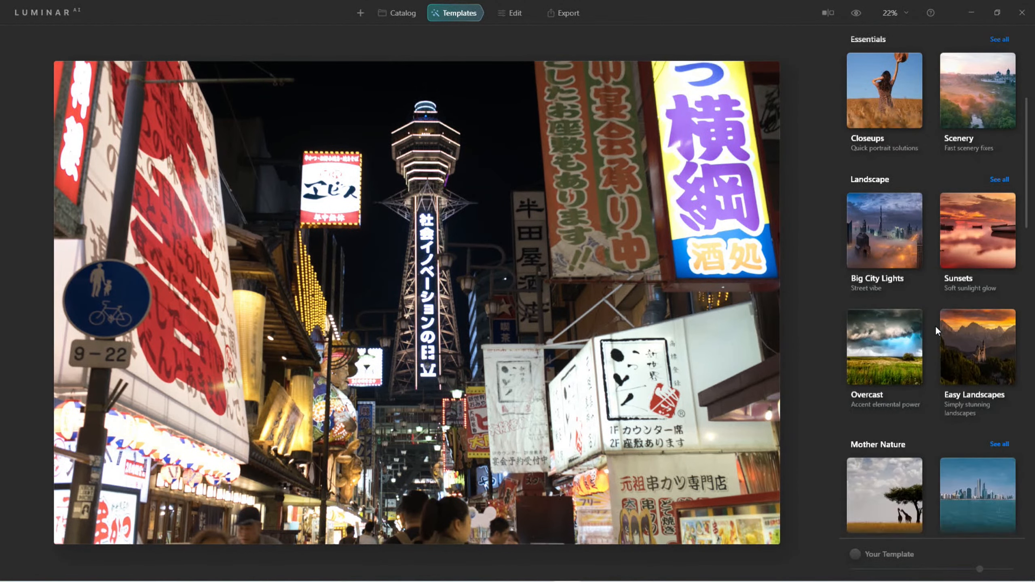
scroll(935, 325, "down", 8)
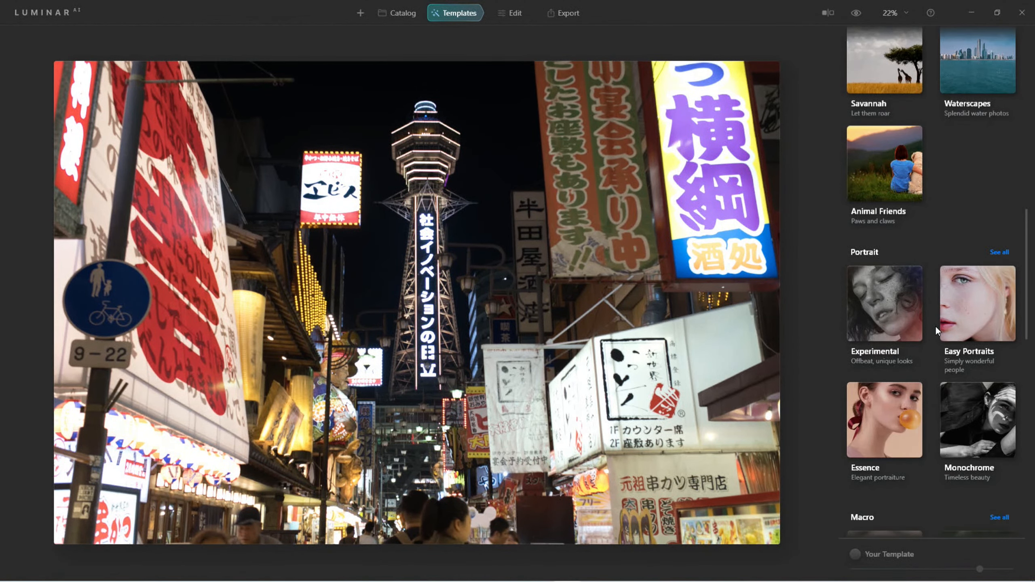
left_click(975, 432)
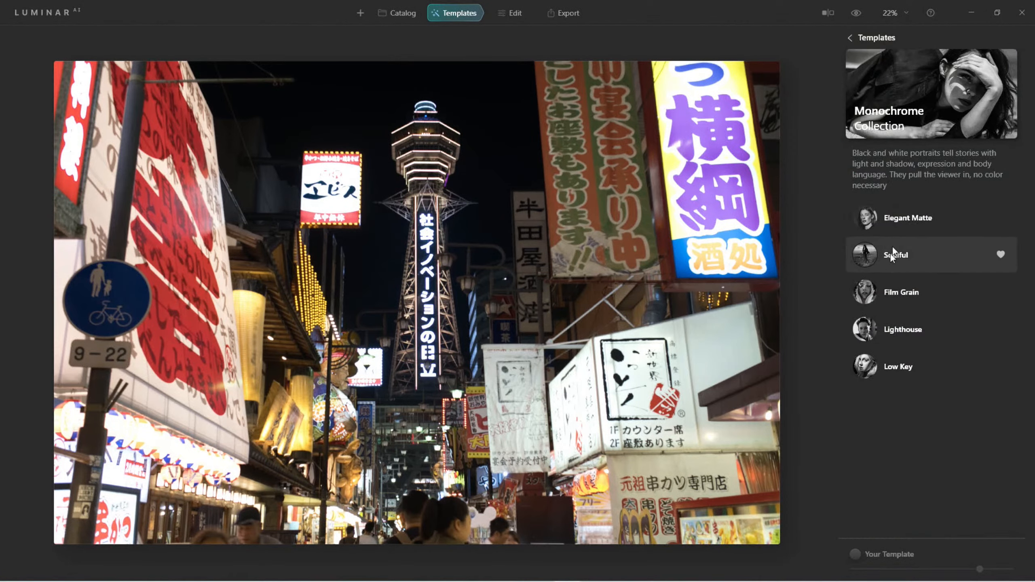
left_click(901, 256)
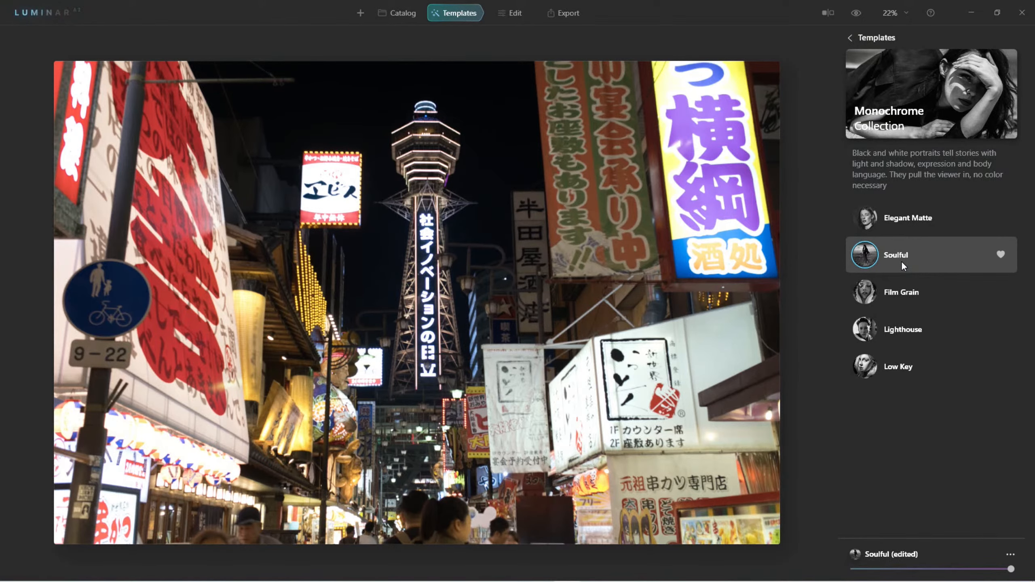
left_click(901, 263)
Edit the street photo with the Mood tool, choosing the Palm Springs LUT at Amount 100.
left_click(513, 16)
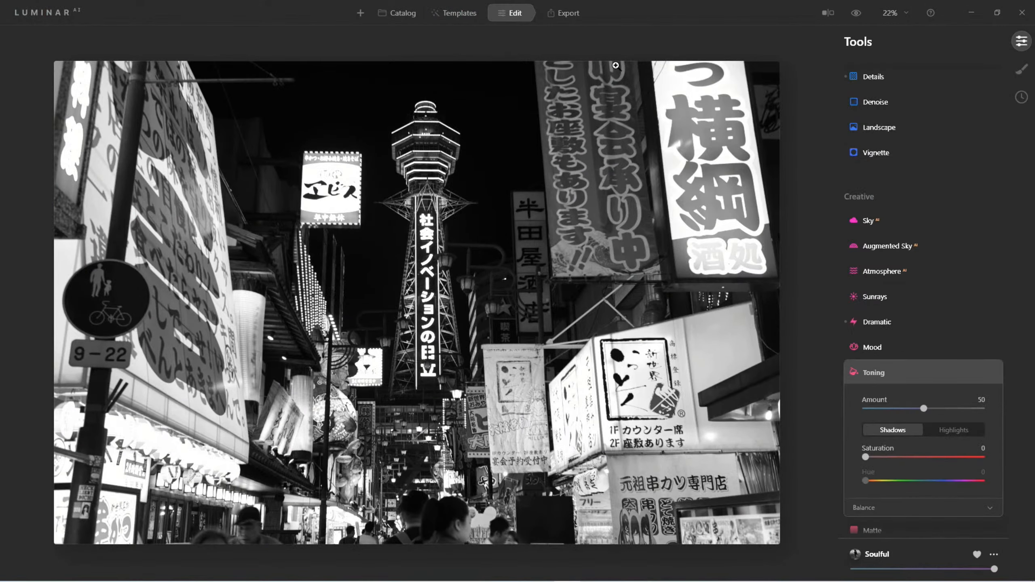
left_click(866, 347)
left_click(905, 378)
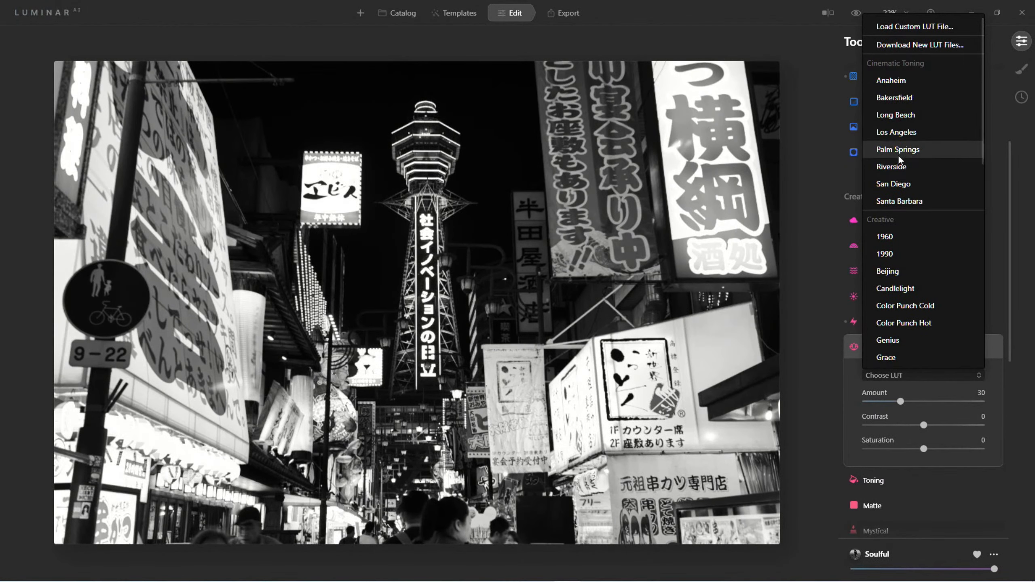
left_click(909, 403)
left_click_drag(900, 401, 1013, 410)
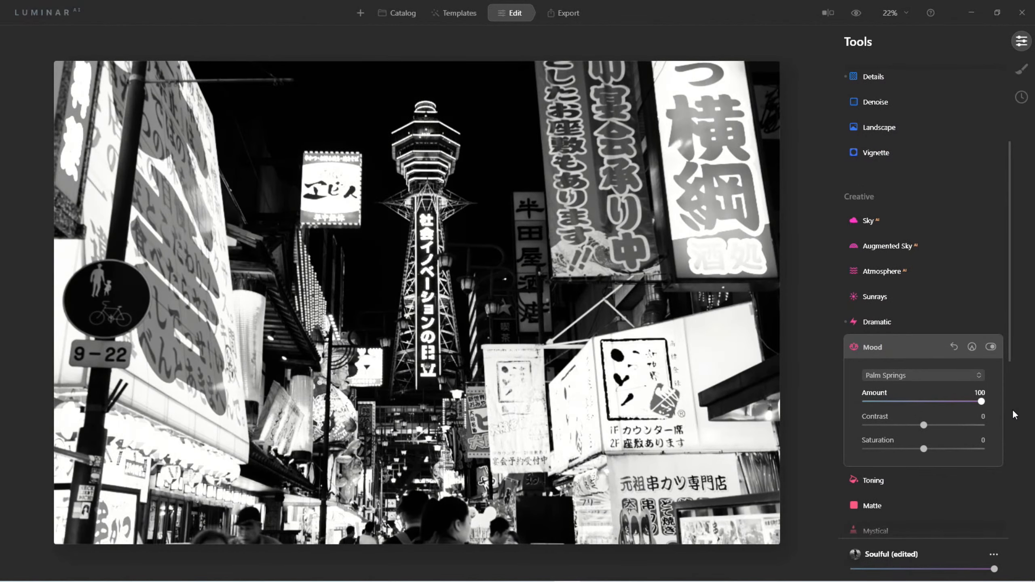
Change the Mood LUT to Sepia and turn off the Black & White adjustment on the street photo.
left_click(905, 373)
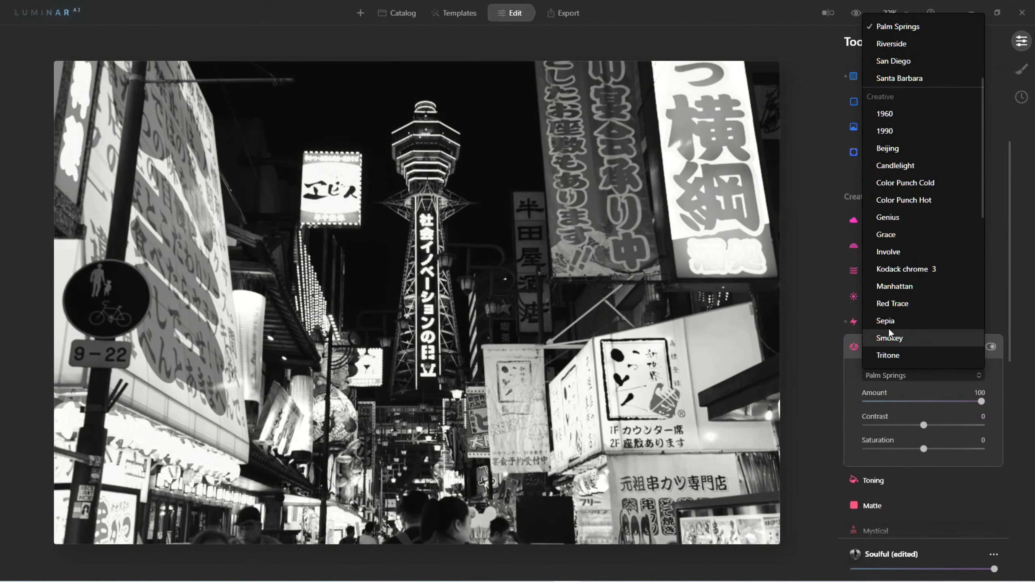
left_click(891, 322)
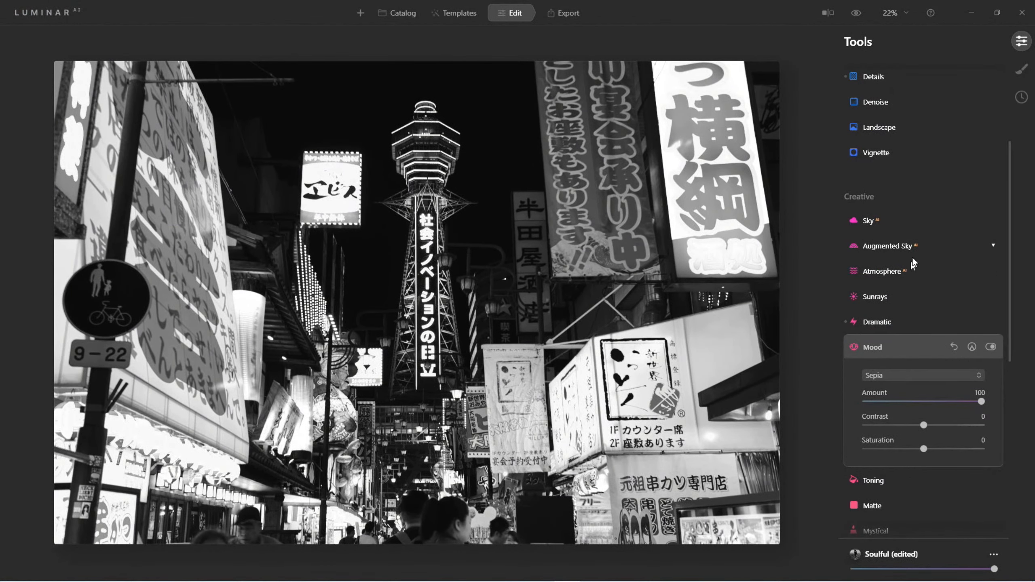
scroll(915, 249, "up", 5)
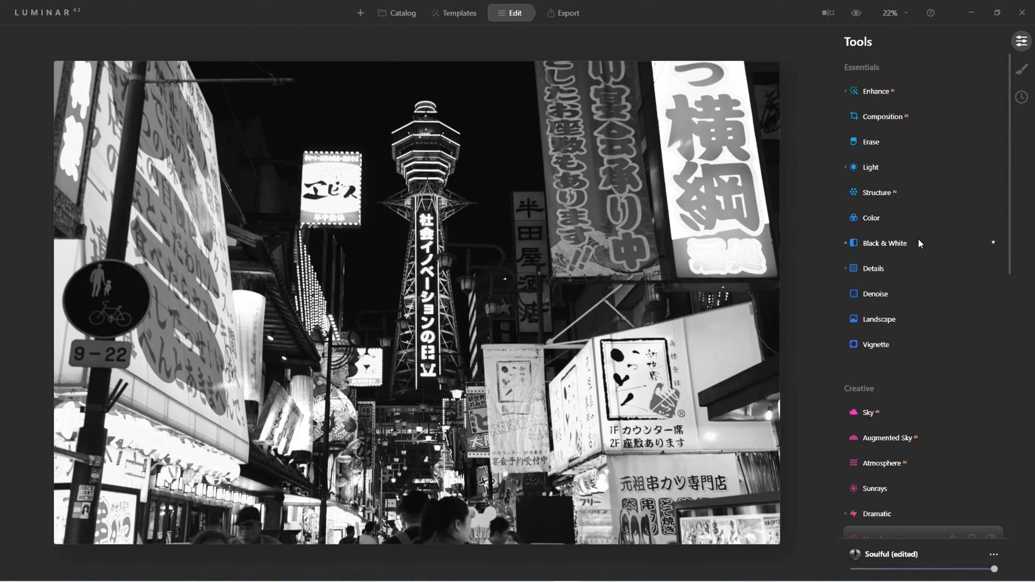
left_click(892, 243)
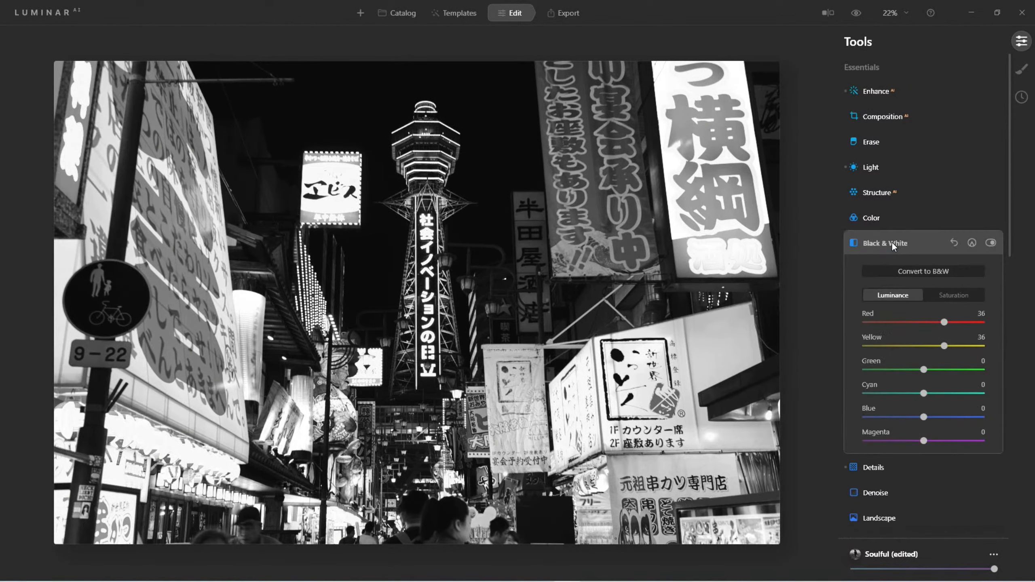
left_click(991, 243)
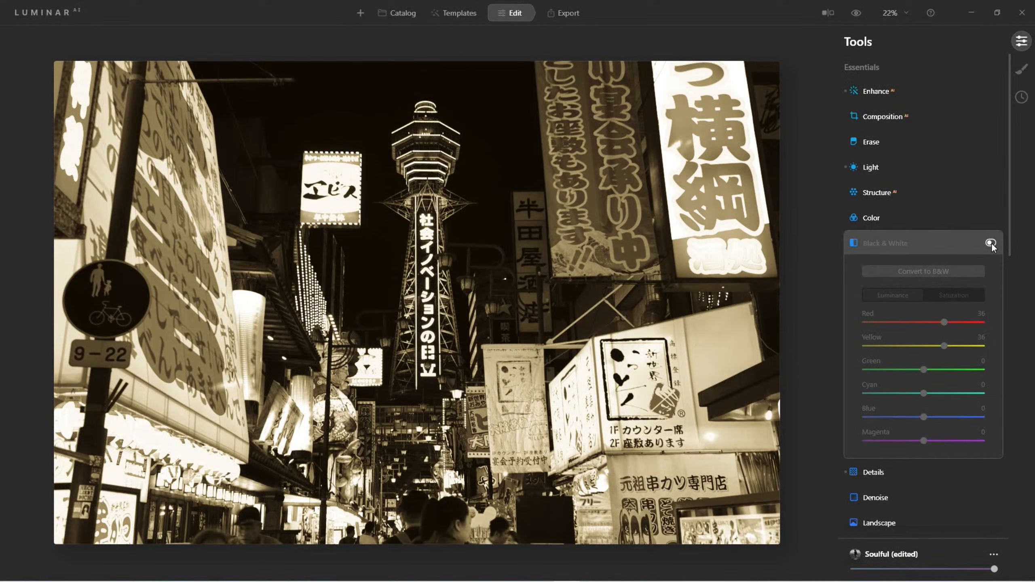
left_click(877, 246)
scroll(888, 345, "down", 3)
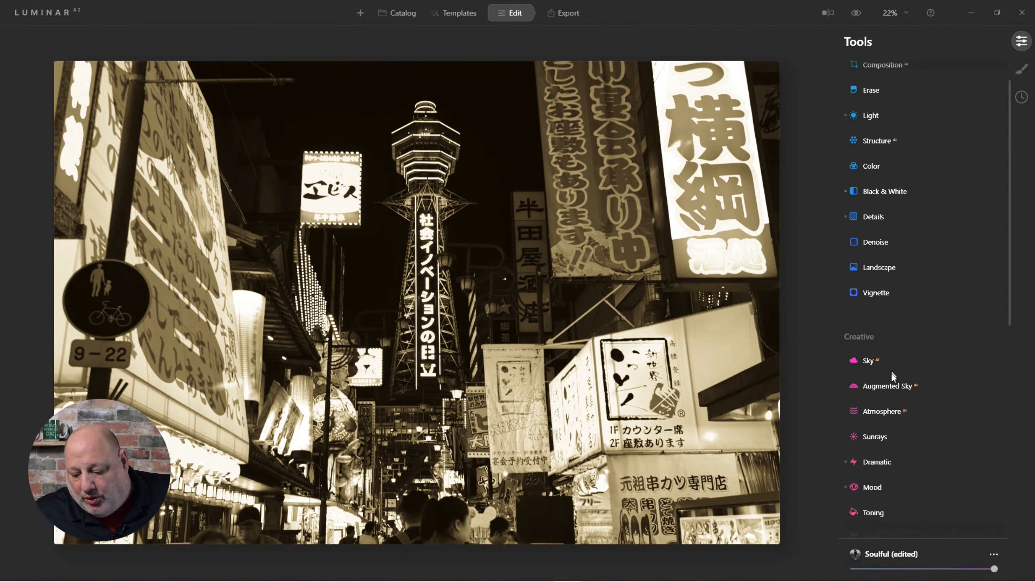
Turn the Black & White adjustment back on for the street photo with the Sepia Mood LUT.
left_click(875, 465)
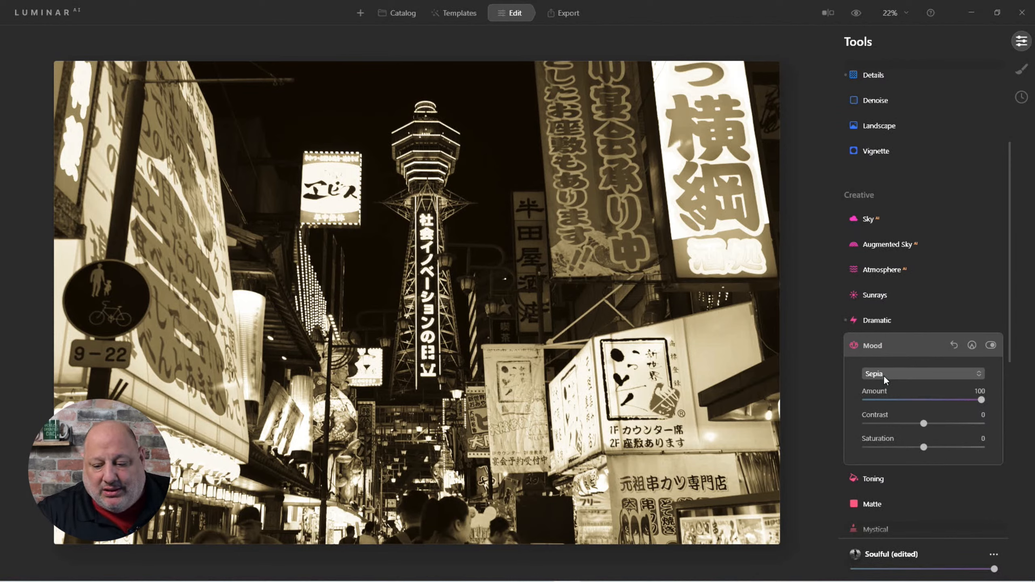
scroll(956, 277, "up", 5)
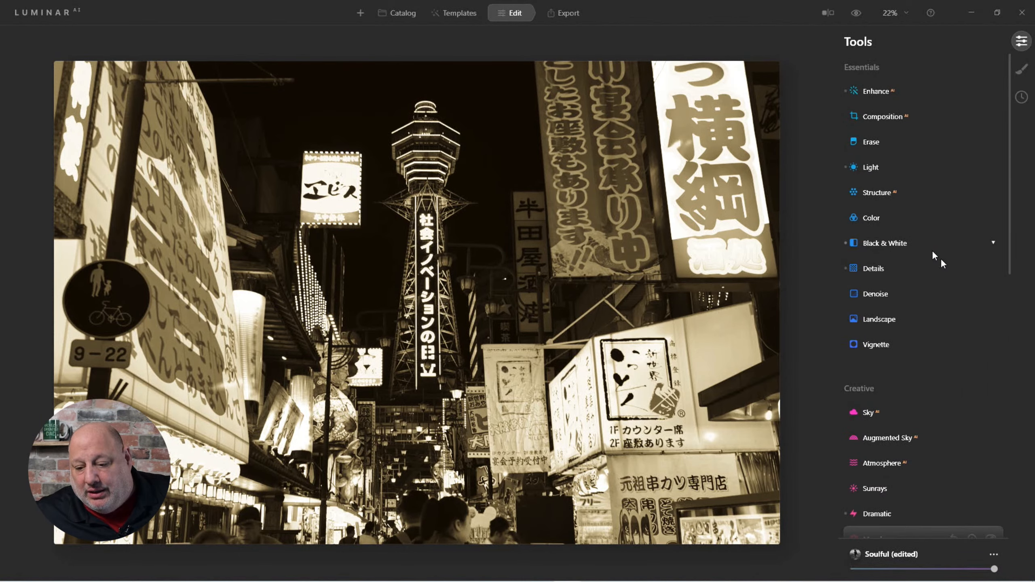
left_click(880, 245)
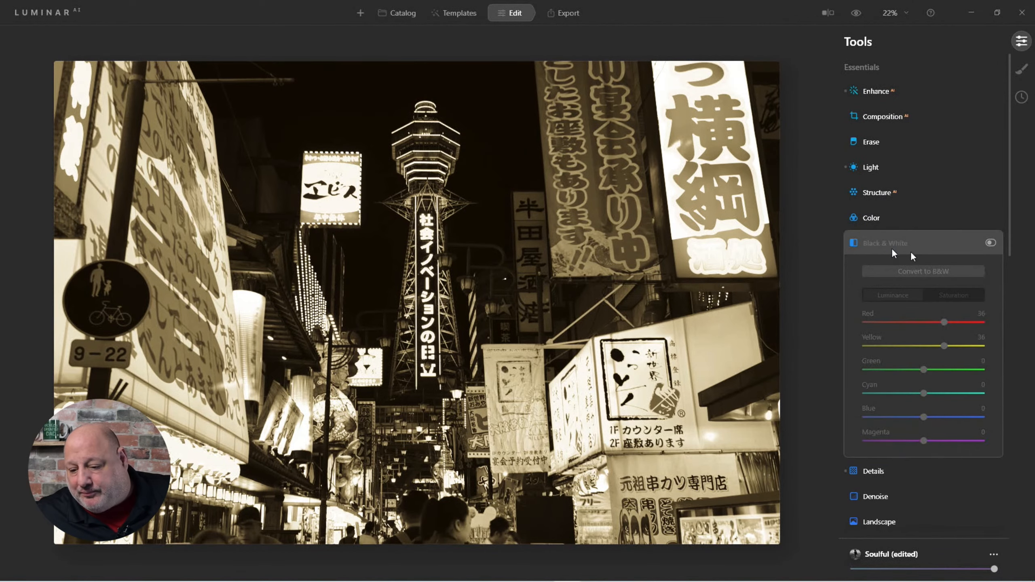
left_click(991, 243)
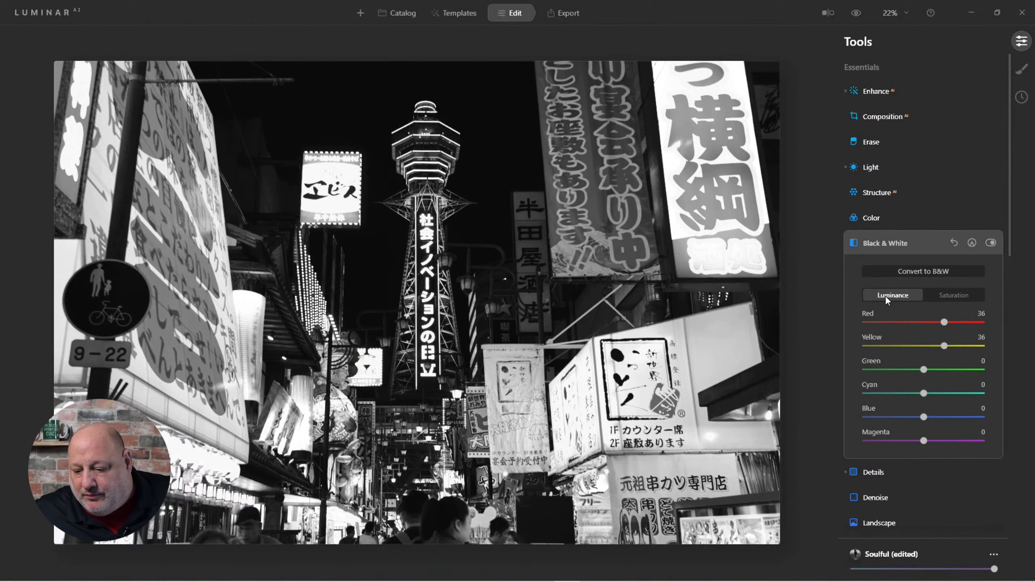
Set the Black & White saturation to Red 67, Yellow 43, Green 45, Cyan 47, Blue 65 and Magenta 129.
left_click(938, 296)
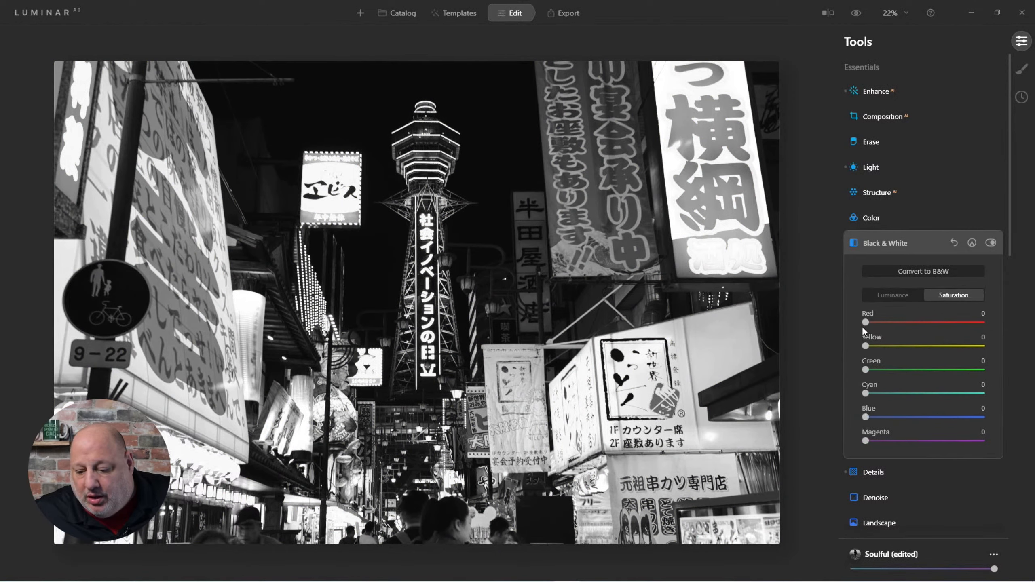
left_click_drag(865, 322, 893, 393)
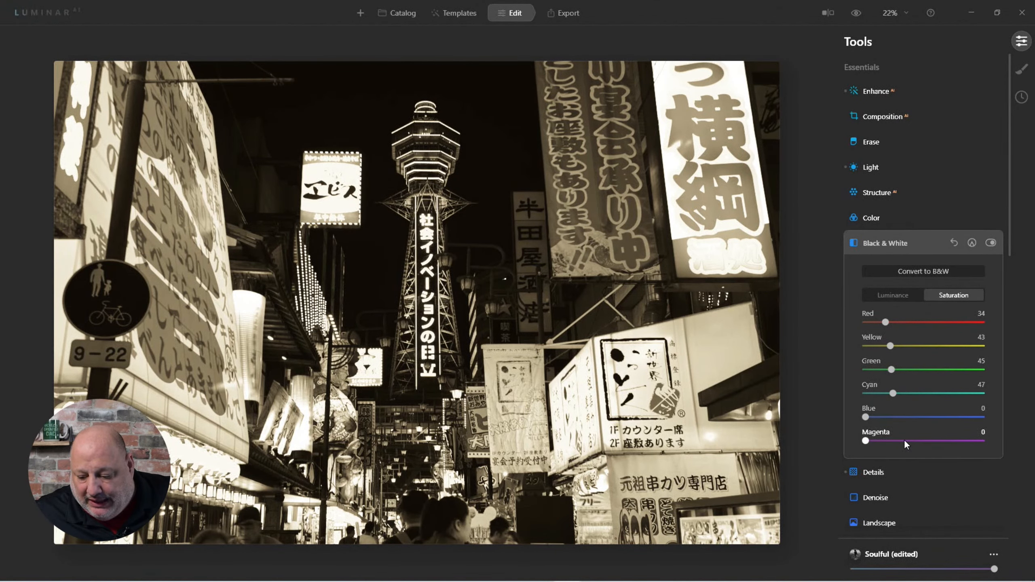
left_click_drag(904, 441, 941, 440)
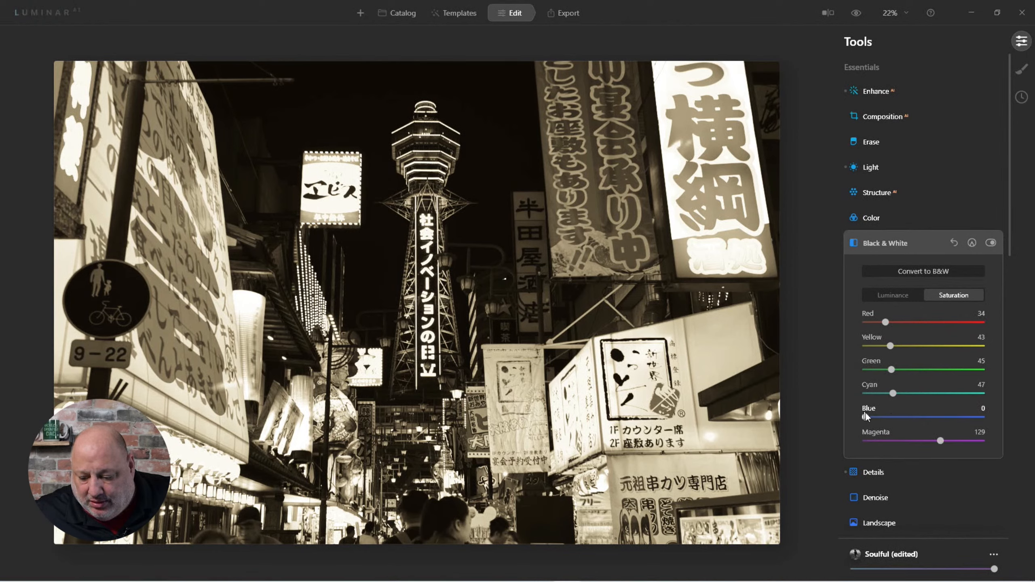
left_click(904, 417)
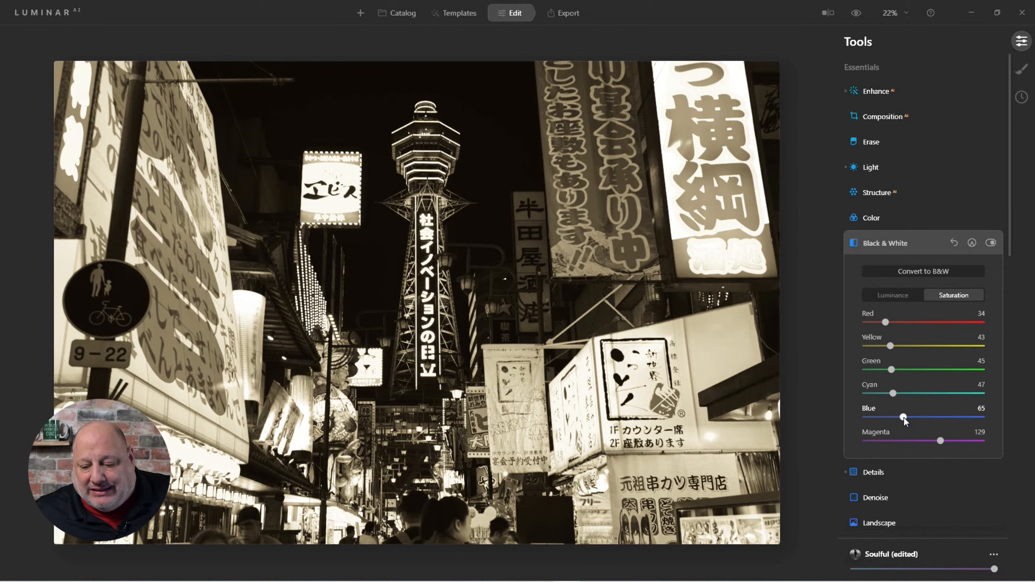
left_click_drag(891, 322, 905, 322)
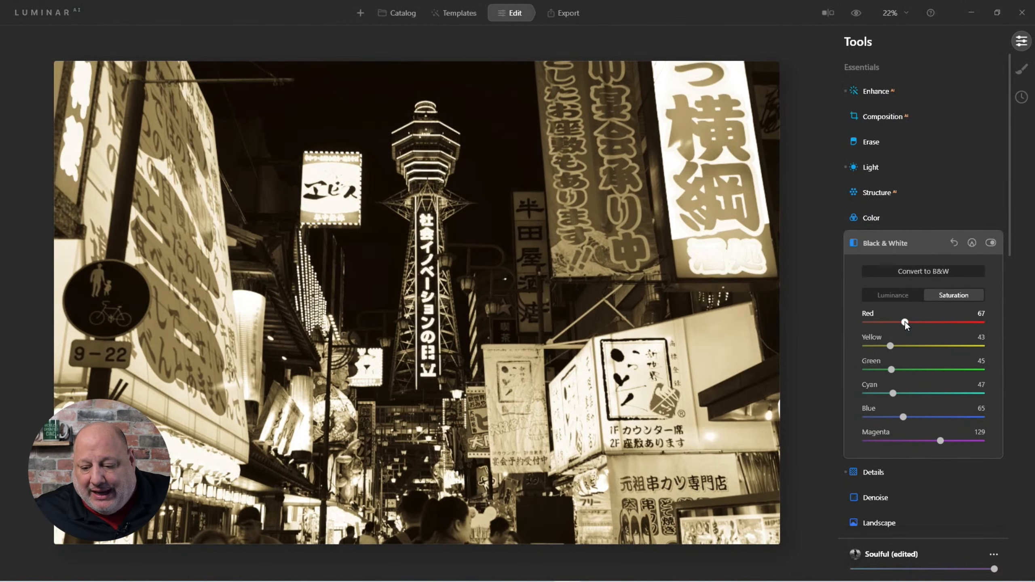
left_click(866, 244)
Switch the Sepia Mood adjustment off and back on to compare the street photo with and without it.
scroll(888, 478, "down", 5)
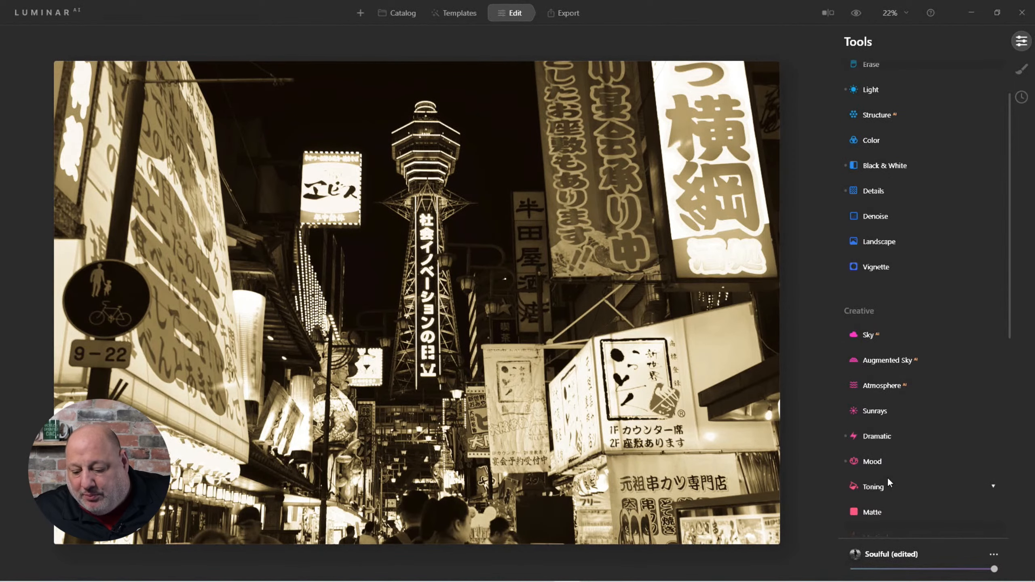
left_click(873, 410)
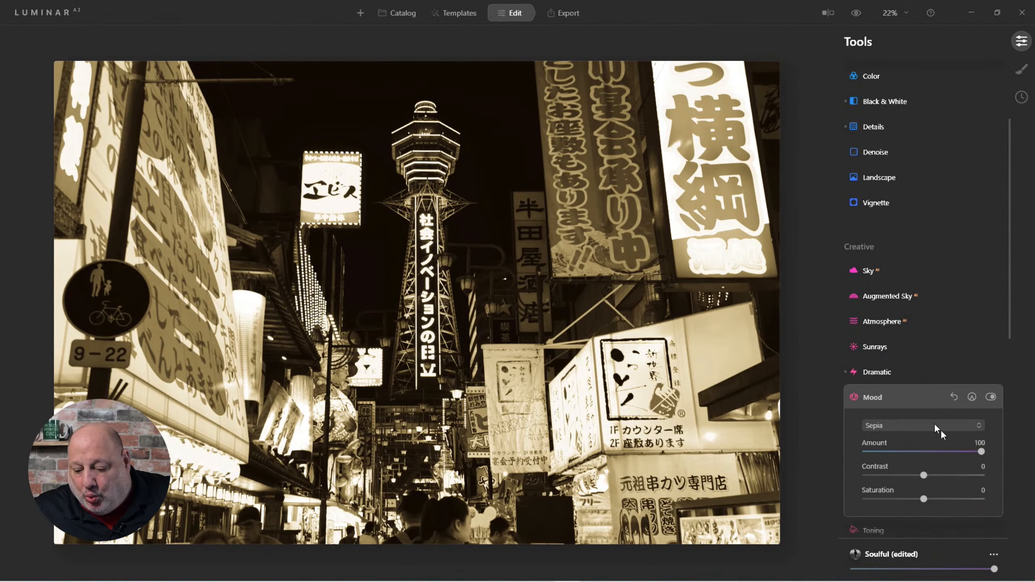
left_click(991, 396)
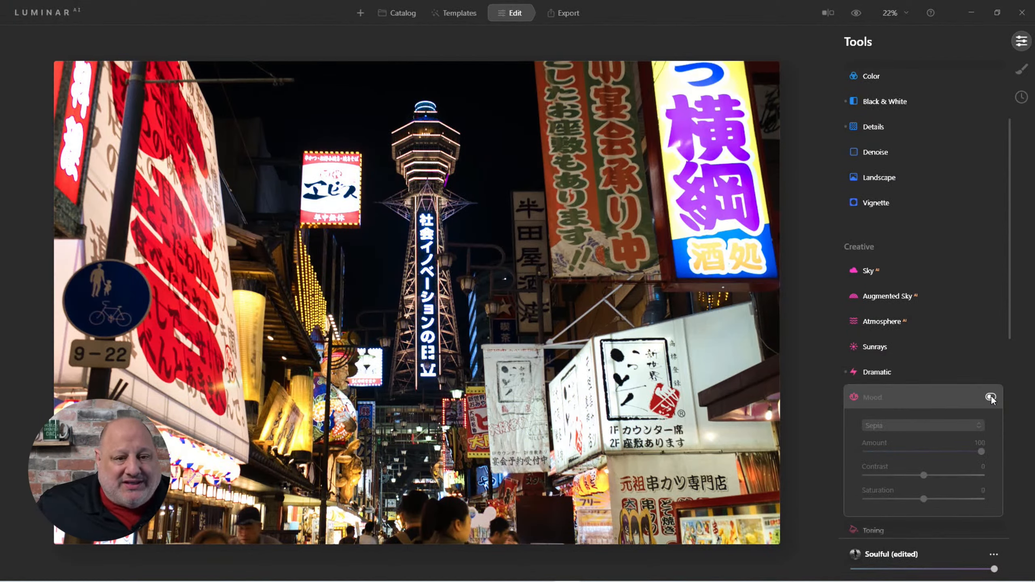
left_click(991, 396)
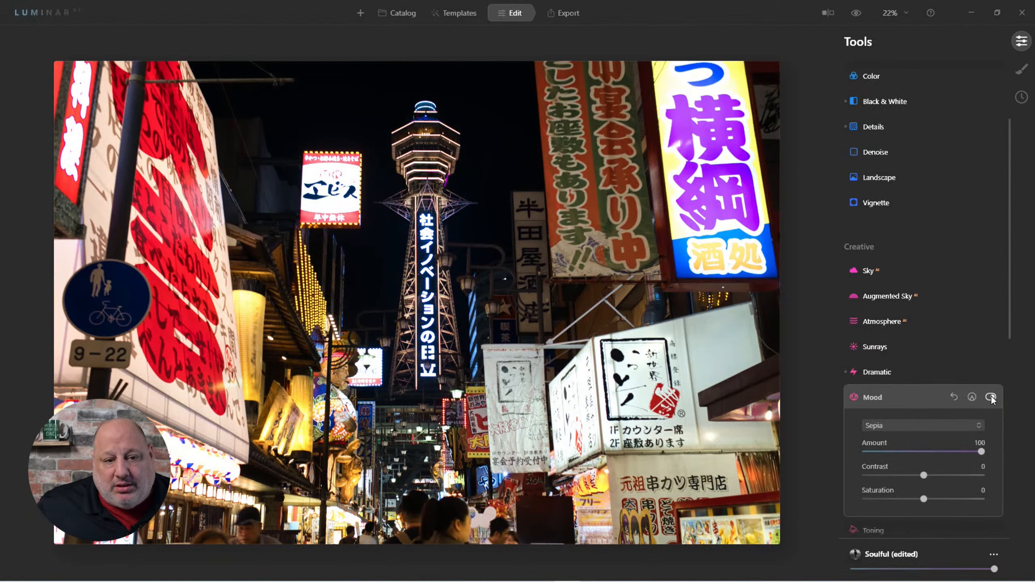